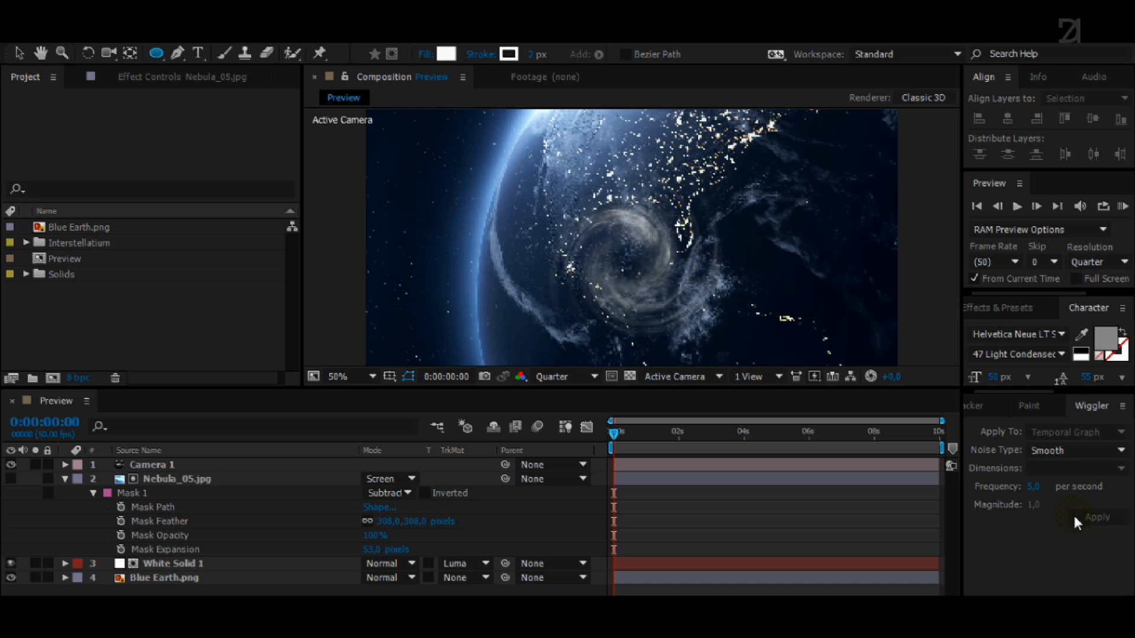
Create a new 1280 x 720 px composition at 50 fps with a 10-second duration.
{"action": "right_click", "coordinate": [94, 327]}
{"action": "left_click", "coordinate": [152, 338]}
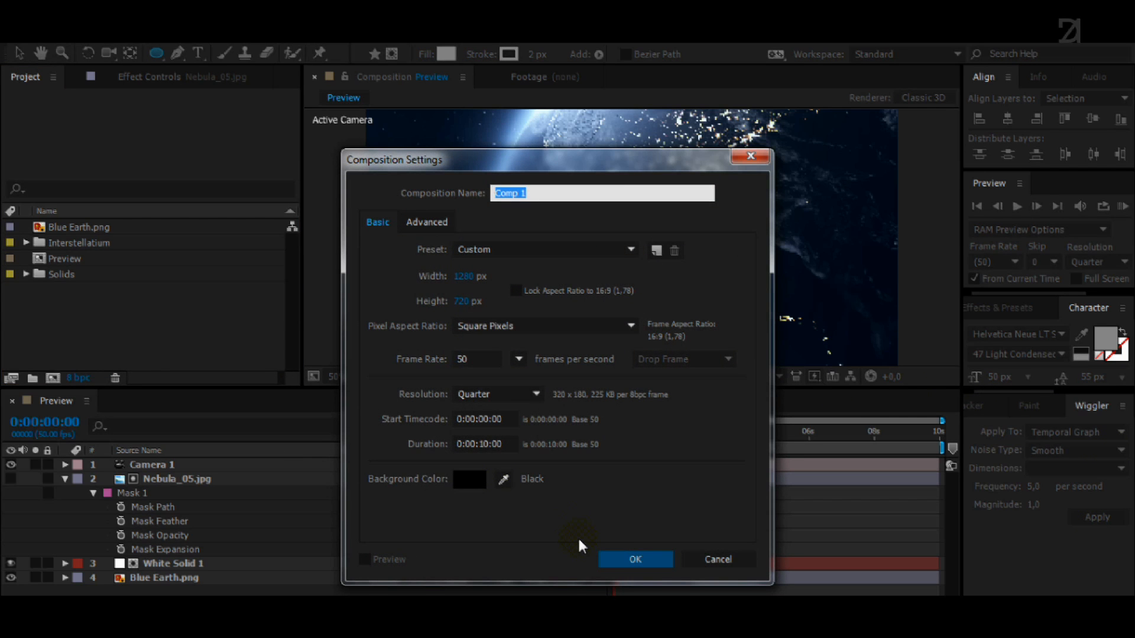
{"action": "left_click", "coordinate": [635, 559]}
Add a white 1280 x 720 px solid named Star to the new composition.
{"action": "right_click", "coordinate": [253, 507]}
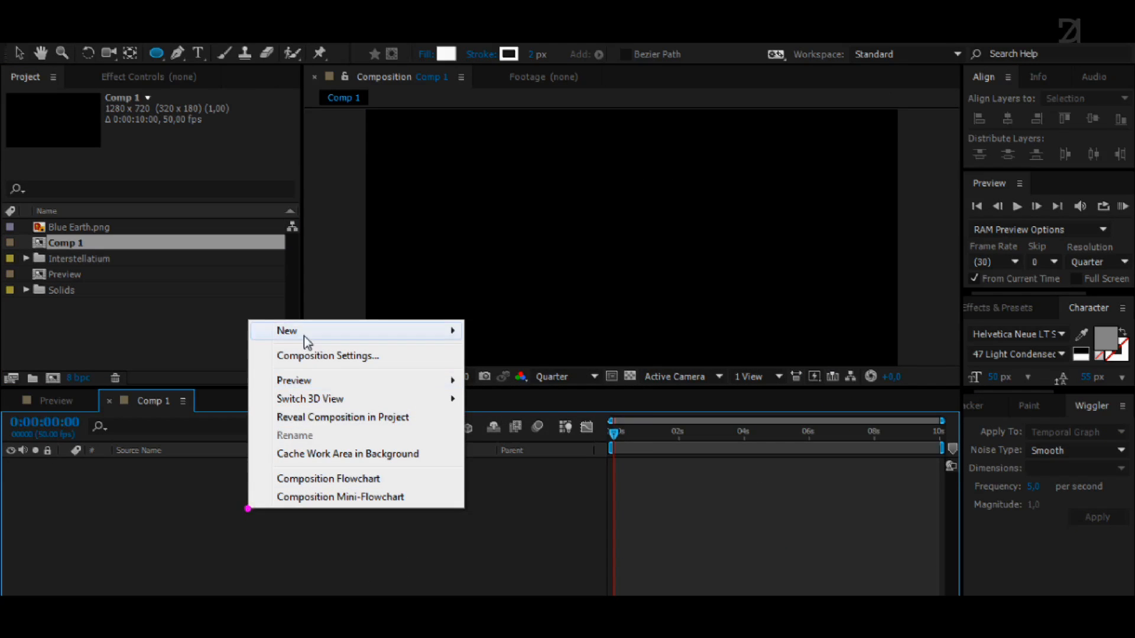
{"action": "left_click", "coordinate": [526, 377]}
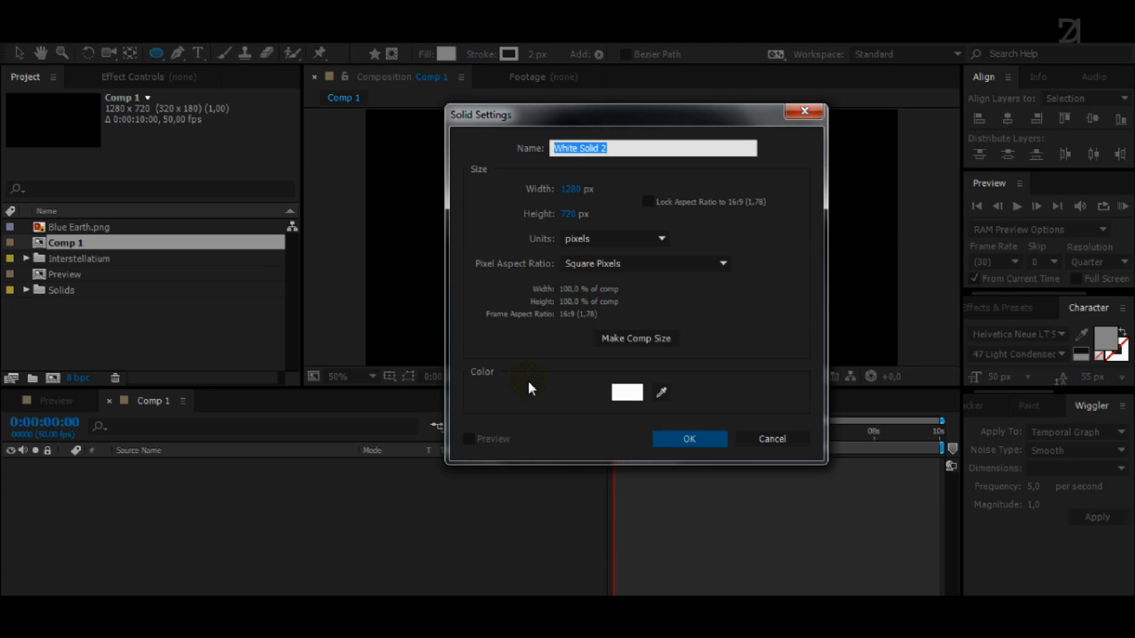
{"action": "type", "text": "FSa"}
{"action": "key", "text": "Return"}
{"action": "left_click", "coordinate": [663, 356]}
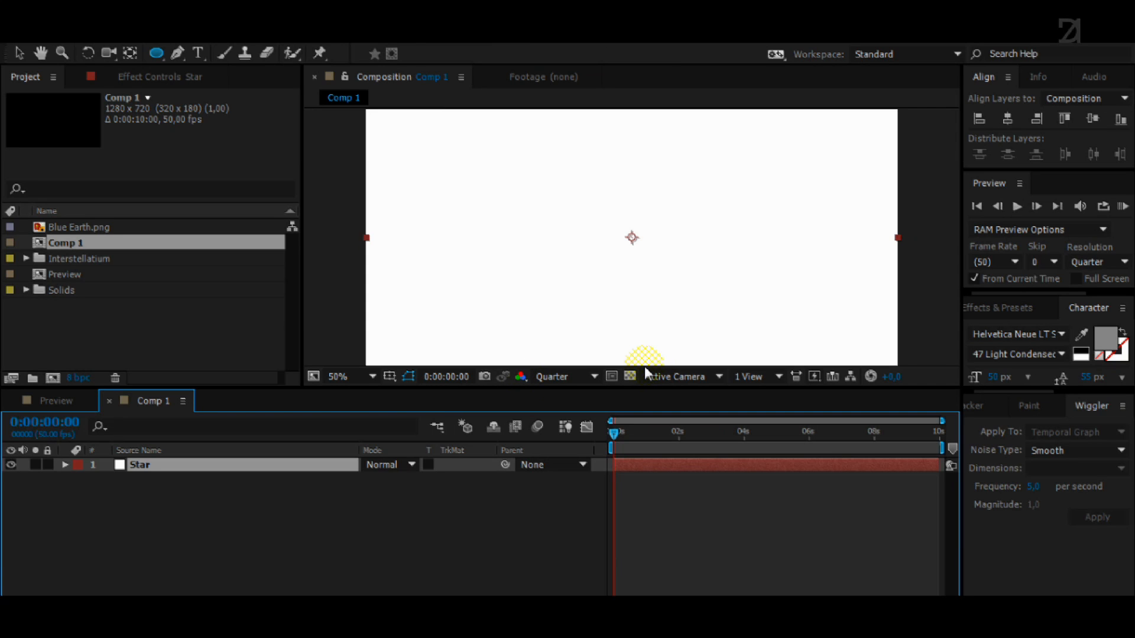
Find the Fractal Noise effect and apply it to the Star layer.
{"action": "key", "text": "ctrl+space"}
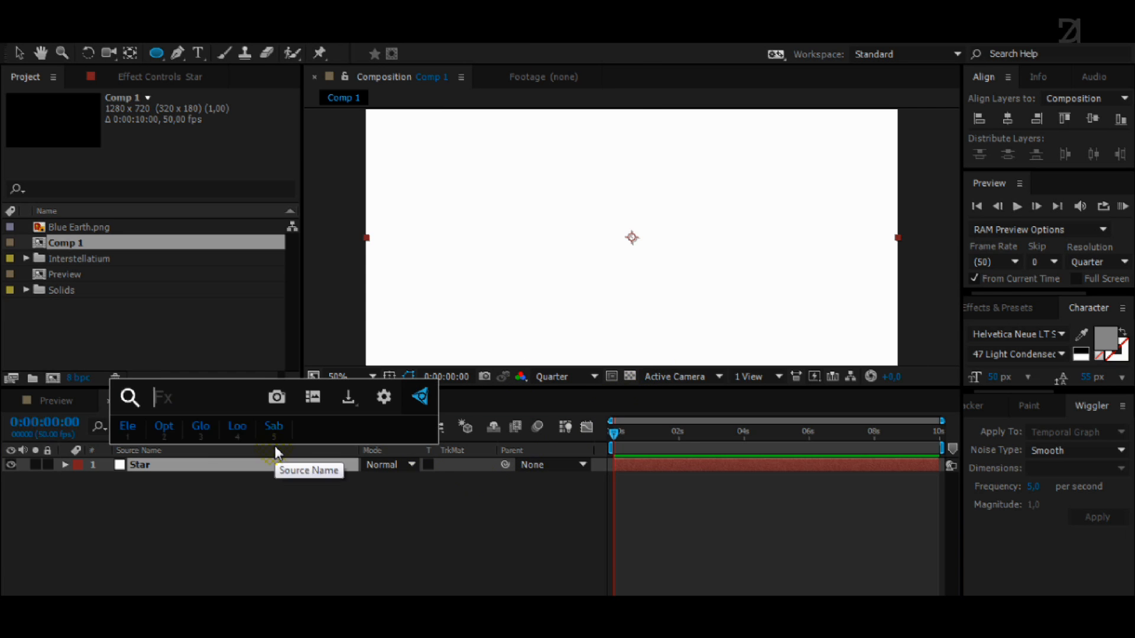
{"action": "type", "text": "fra"}
{"action": "left_click", "coordinate": [274, 446]}
{"action": "type", "text": "cta"}
{"action": "left_click", "coordinate": [274, 446]}
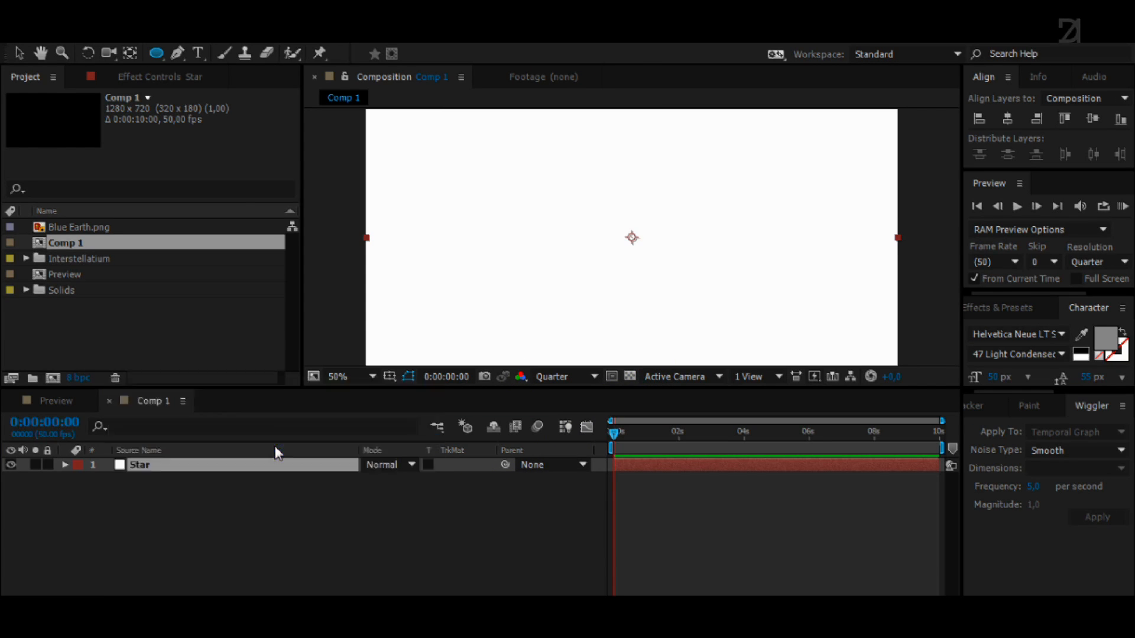
Set the composition preview resolution to Half and the Star noise's fractal type to Dynamic.
{"action": "left_click", "coordinate": [559, 376]}
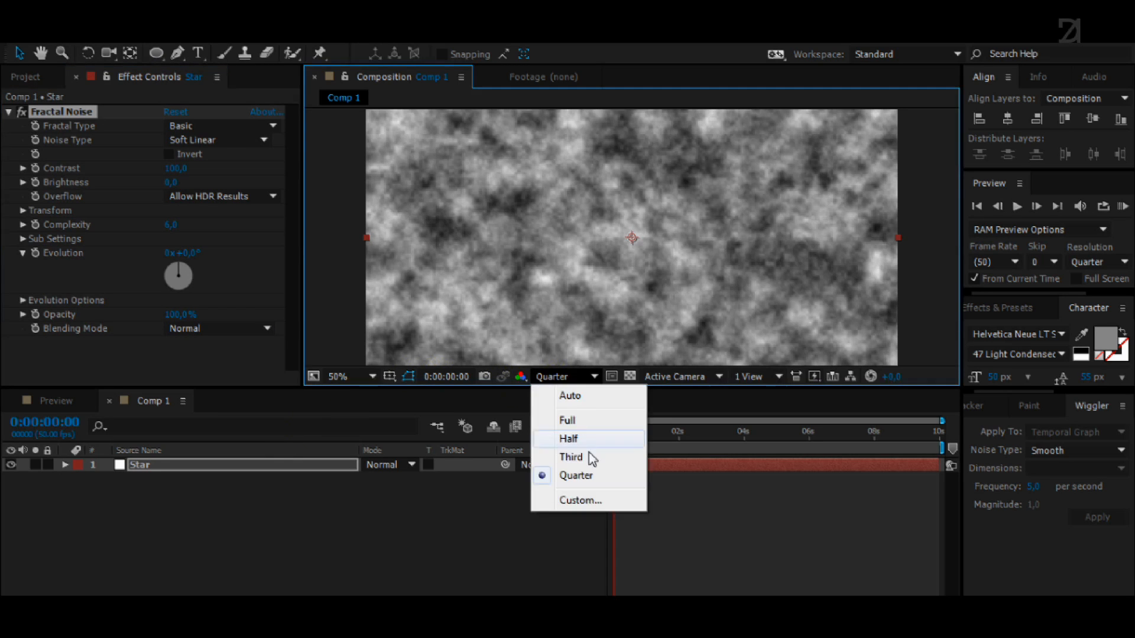
{"action": "left_click", "coordinate": [588, 441]}
{"action": "left_click", "coordinate": [189, 125]}
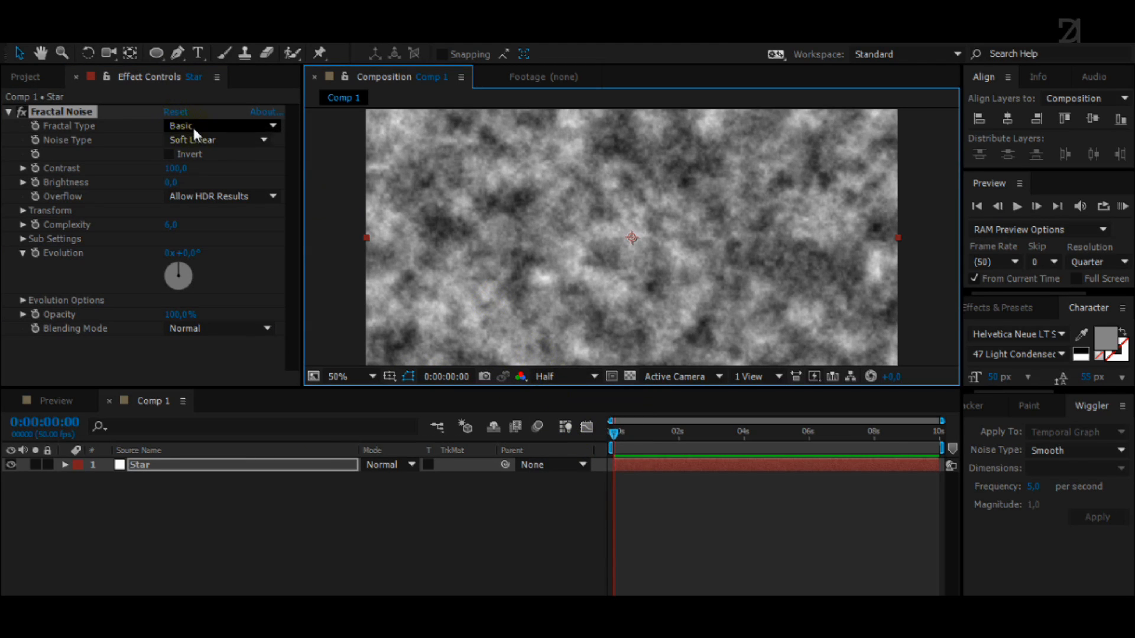
{"action": "left_click", "coordinate": [227, 232]}
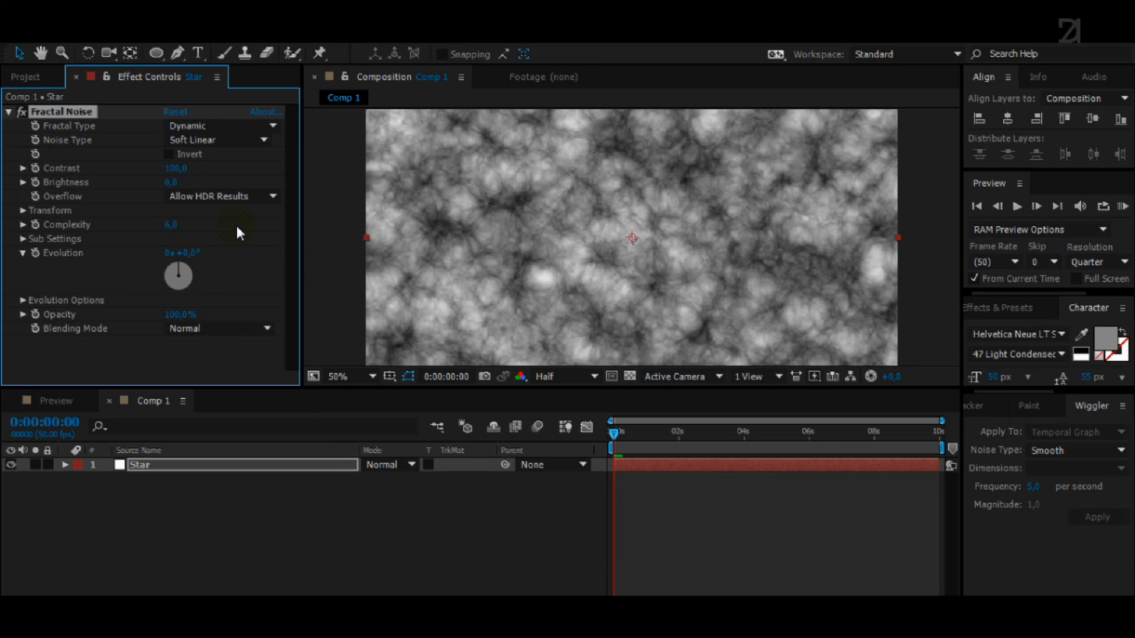
Reduce the Star noise to fine specks with contrast 287, brightness -138 and scale 6.
{"action": "left_click_drag", "start_coordinate": [172, 187], "coordinate": [233, 171]}
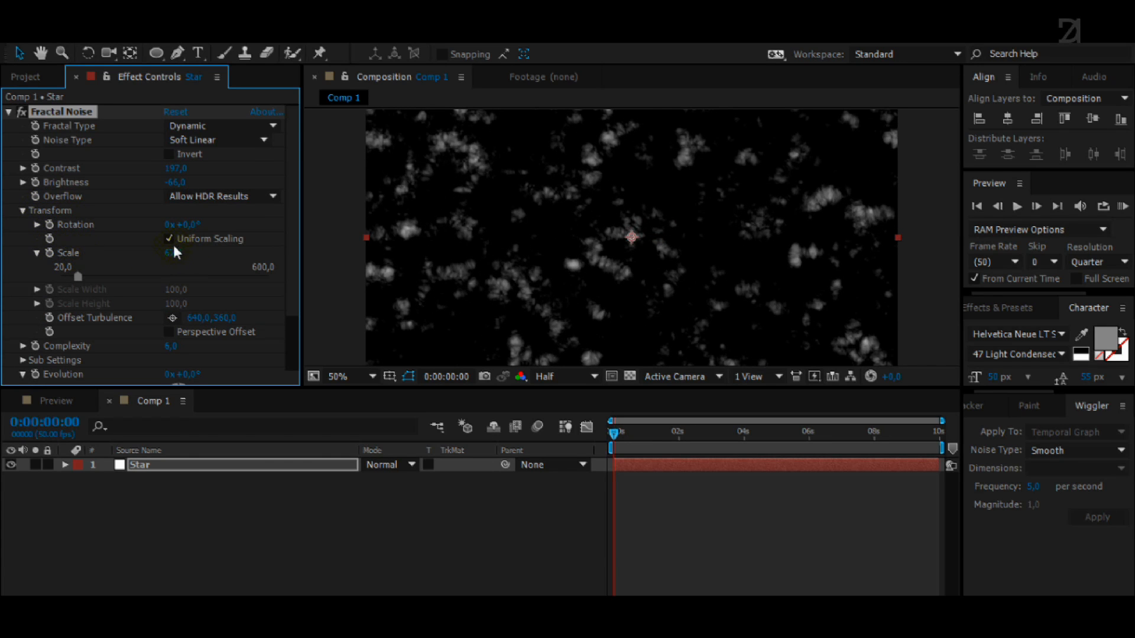
{"action": "left_click_drag", "start_coordinate": [173, 248], "coordinate": [124, 250]}
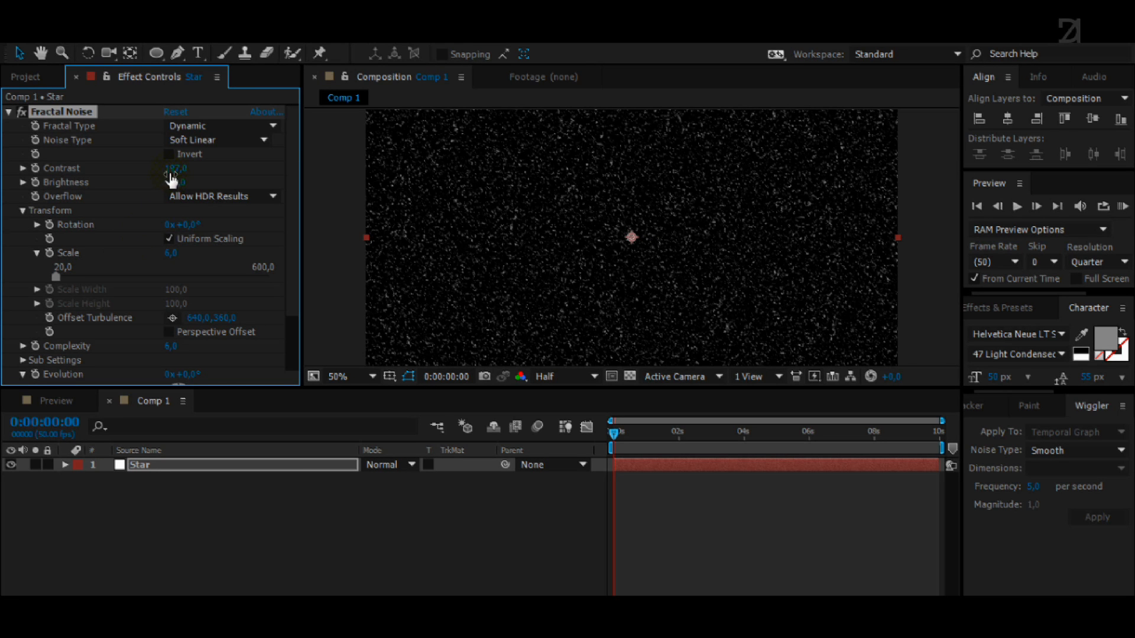
{"action": "left_click_drag", "start_coordinate": [175, 168], "coordinate": [120, 185]}
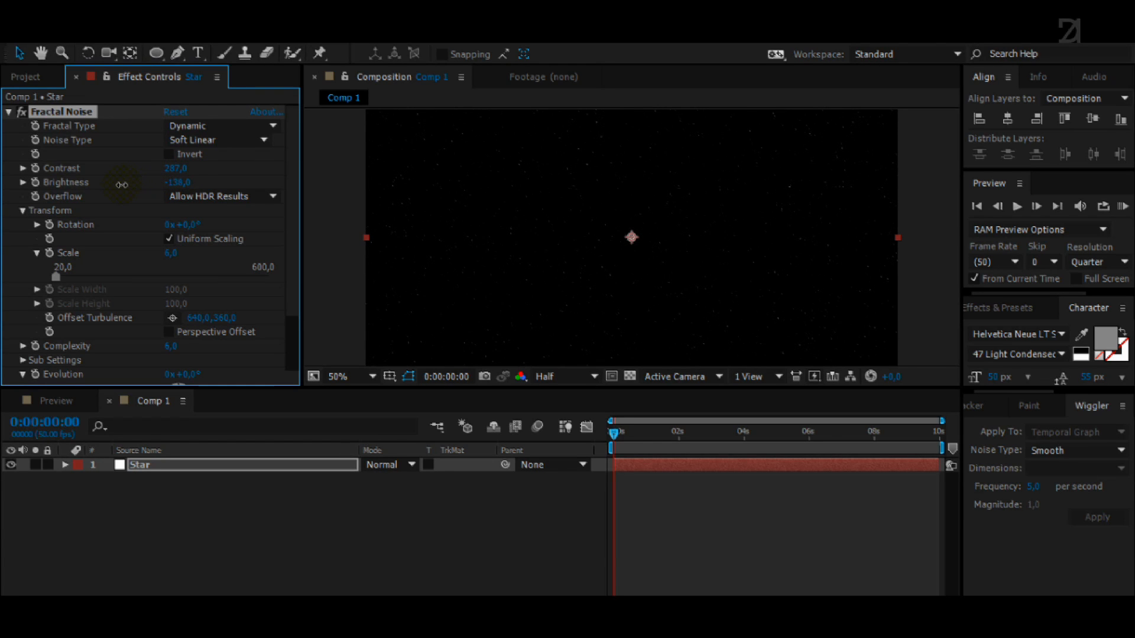
Switch the preview to Full resolution, enlarge the viewer and refine the Star noise to scale 5 and contrast 336.
{"action": "left_click", "coordinate": [574, 379]}
{"action": "left_click", "coordinate": [576, 416]}
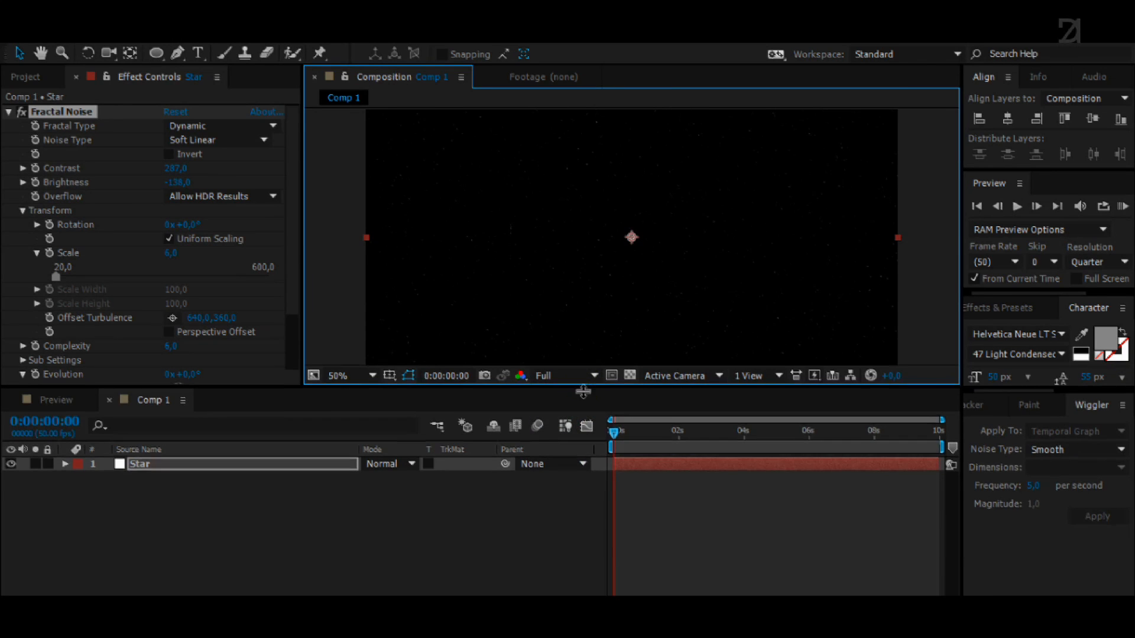
{"action": "left_click_drag", "start_coordinate": [582, 388], "coordinate": [582, 409]}
{"action": "key", "text": "period"}
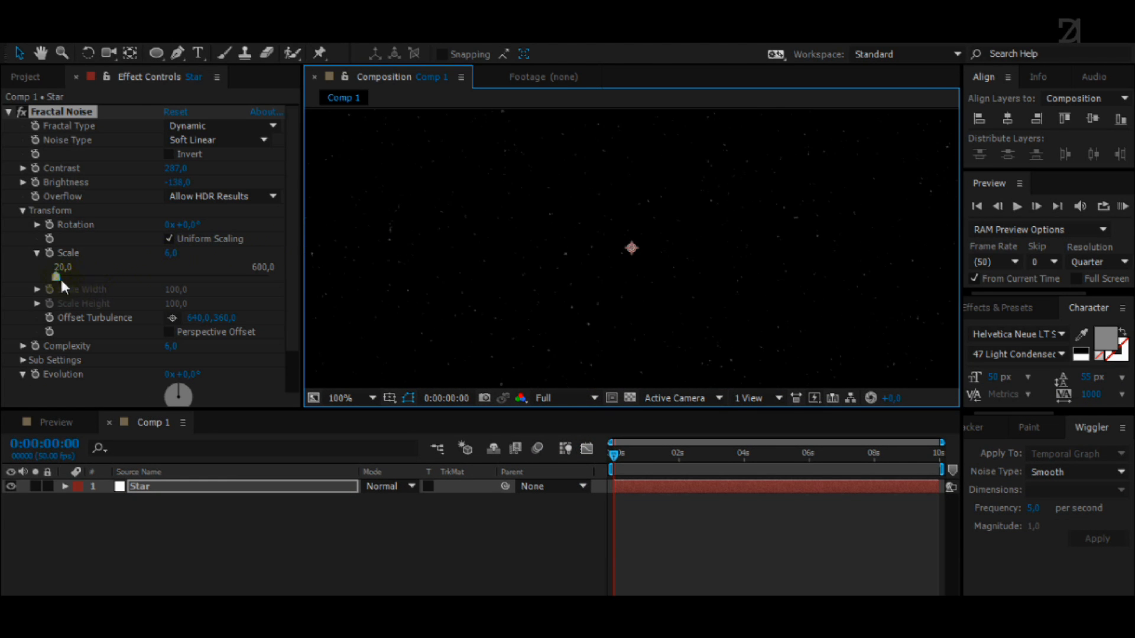
{"action": "left_click_drag", "start_coordinate": [165, 253], "coordinate": [162, 253]}
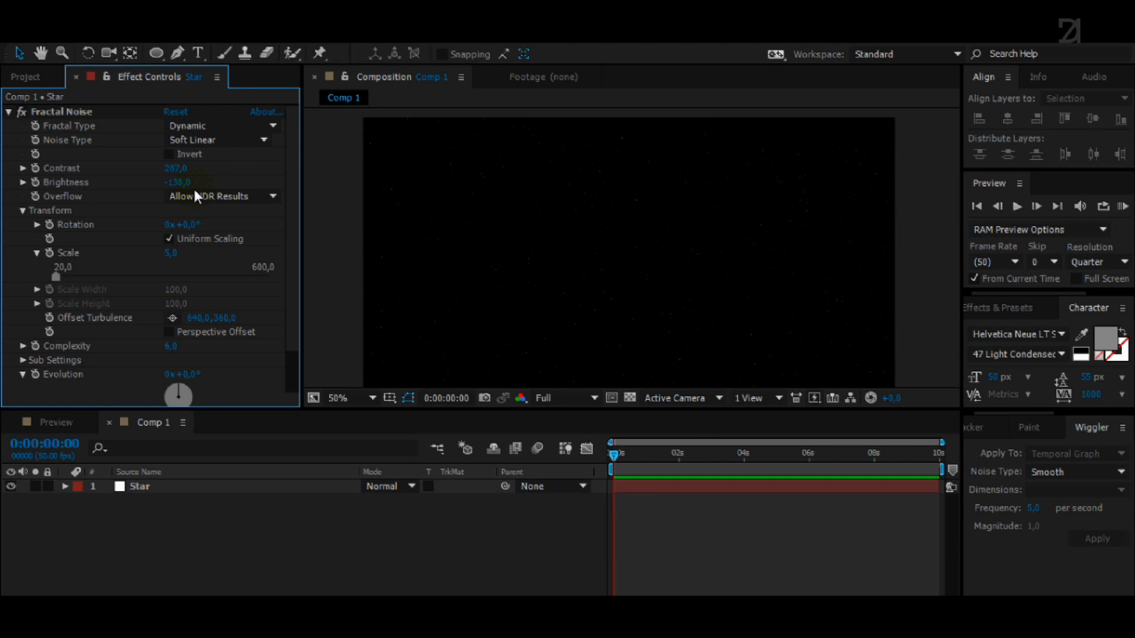
{"action": "left_click_drag", "start_coordinate": [184, 175], "coordinate": [220, 171]}
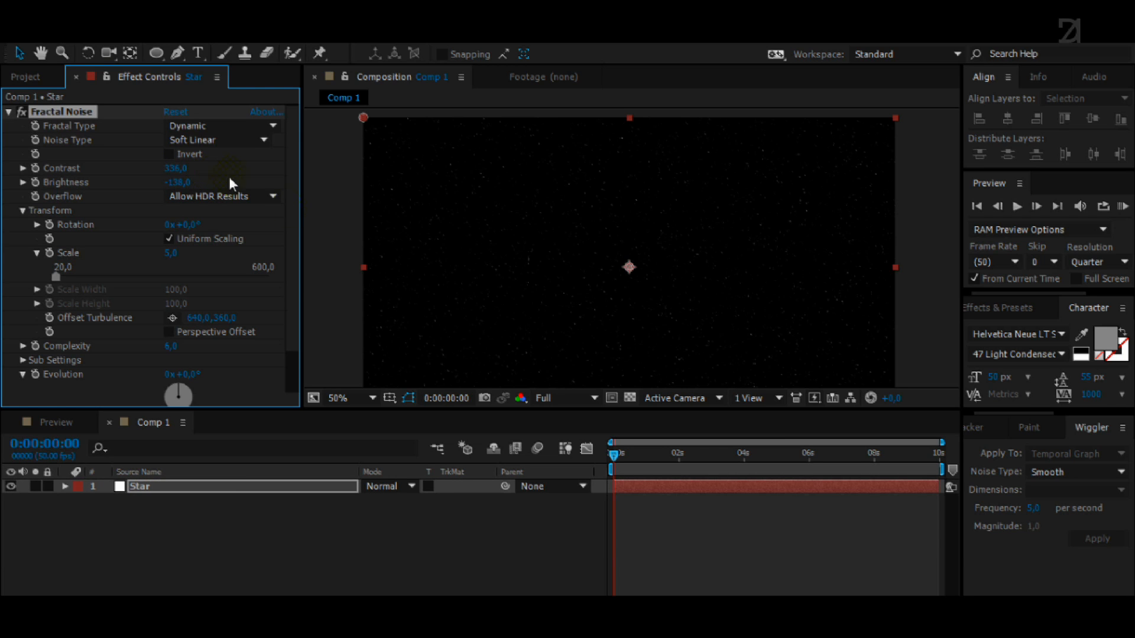
Add the expression time*40 to the Evolution property of the Star layer's Fractal Noise.
{"action": "left_click", "coordinate": [698, 536]}
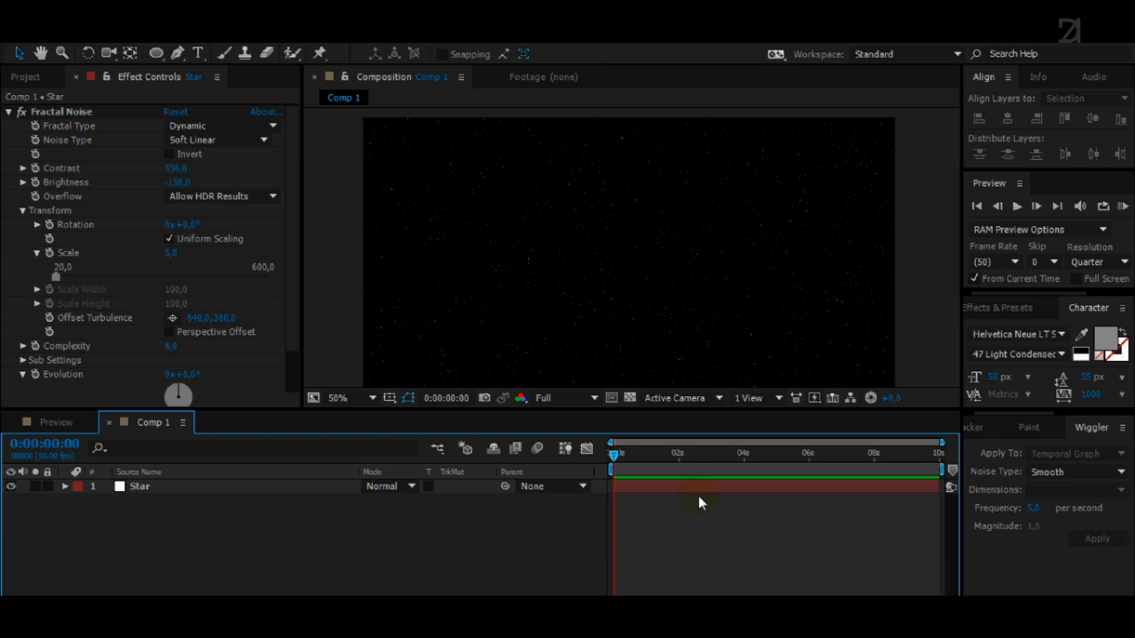
{"action": "left_click_drag", "start_coordinate": [290, 260], "coordinate": [294, 302]}
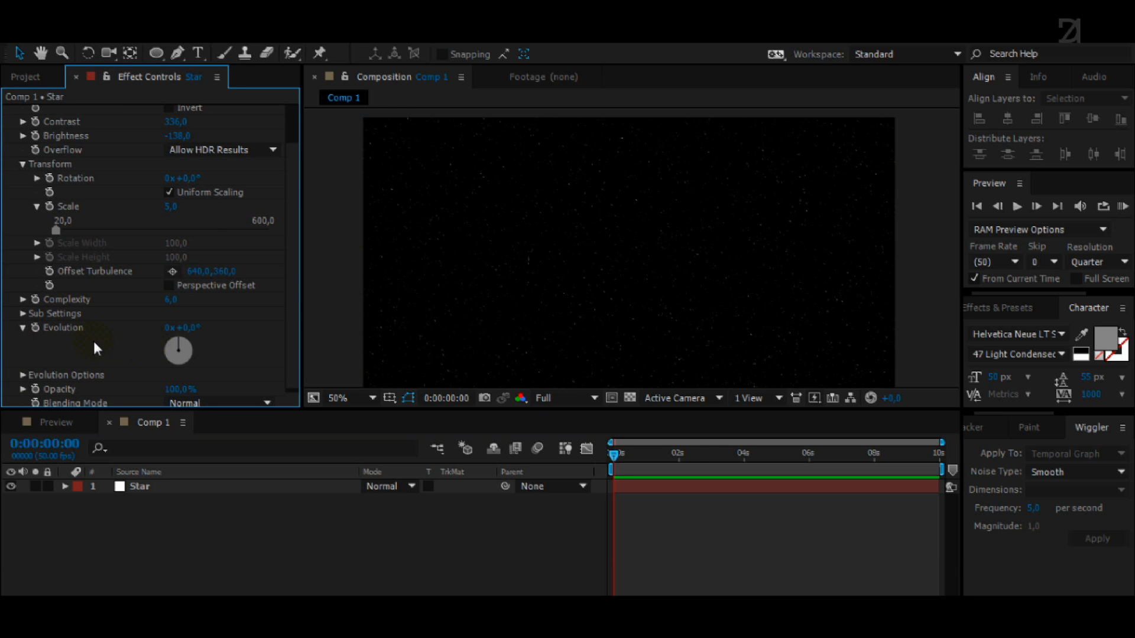
{"action": "left_click", "coordinate": [35, 328], "text": "alt"}
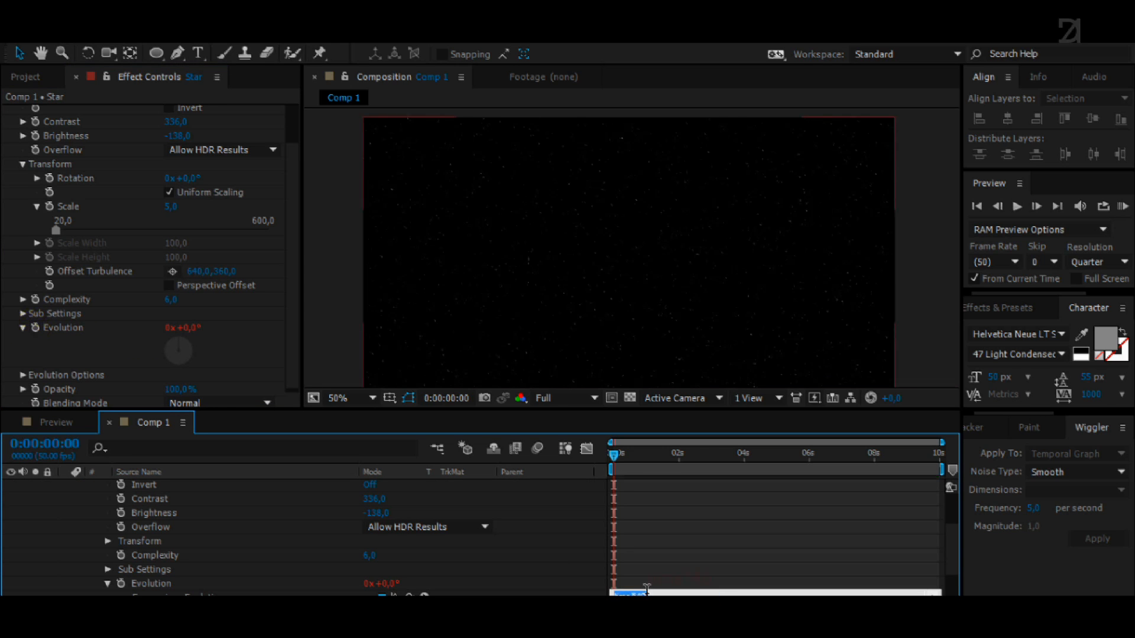
{"action": "key", "text": "BackSpace"}
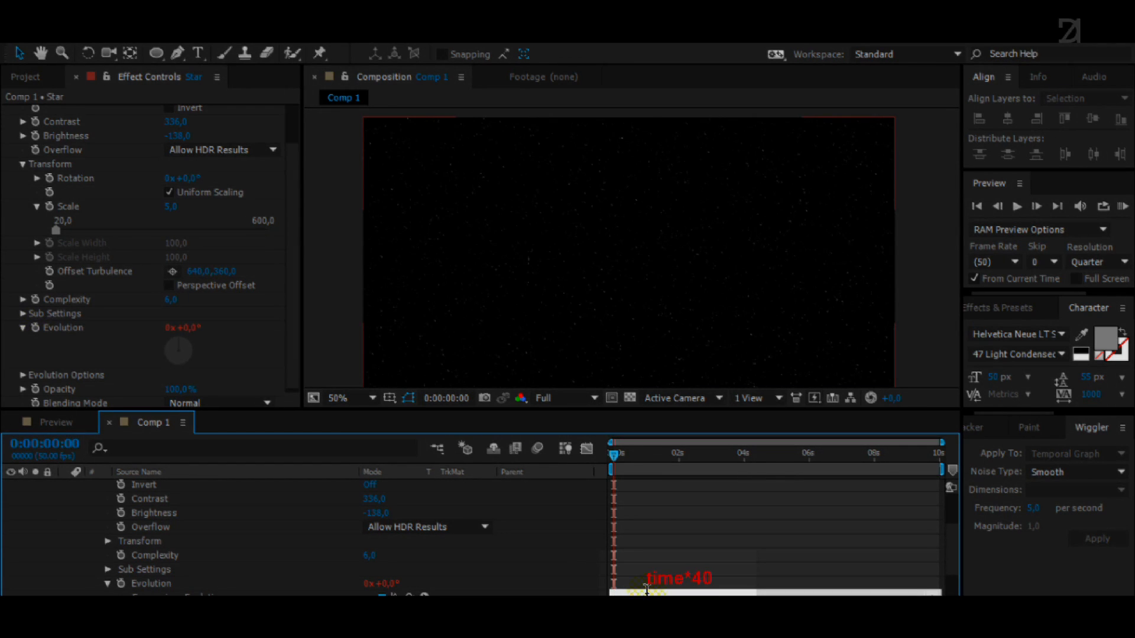
{"action": "type", "text": "time*40"}
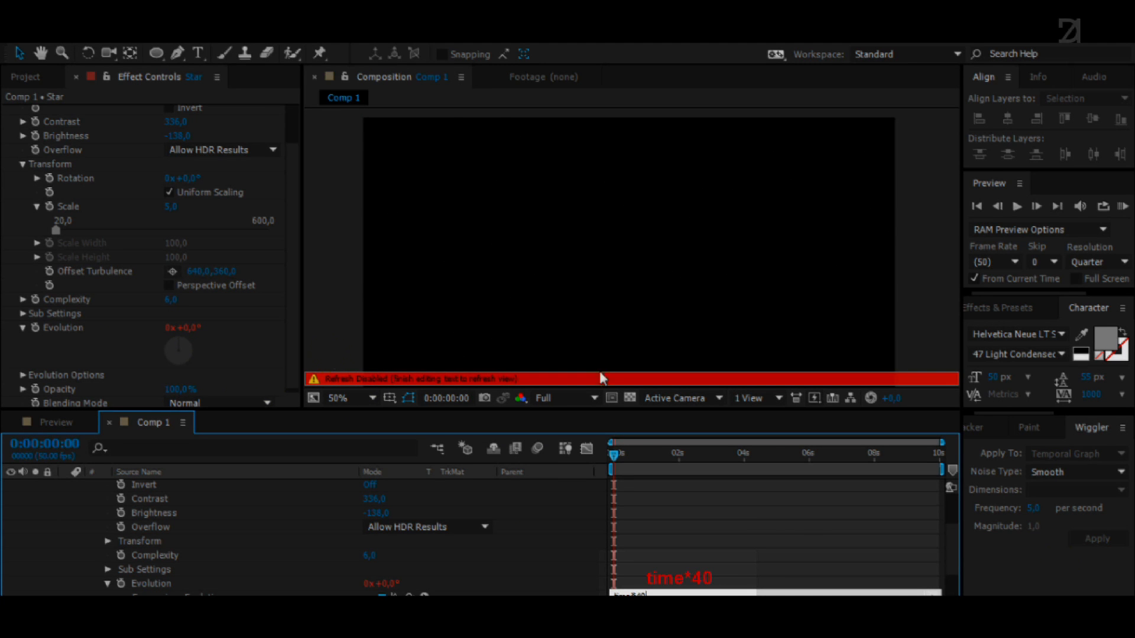
{"action": "left_click", "coordinate": [740, 505]}
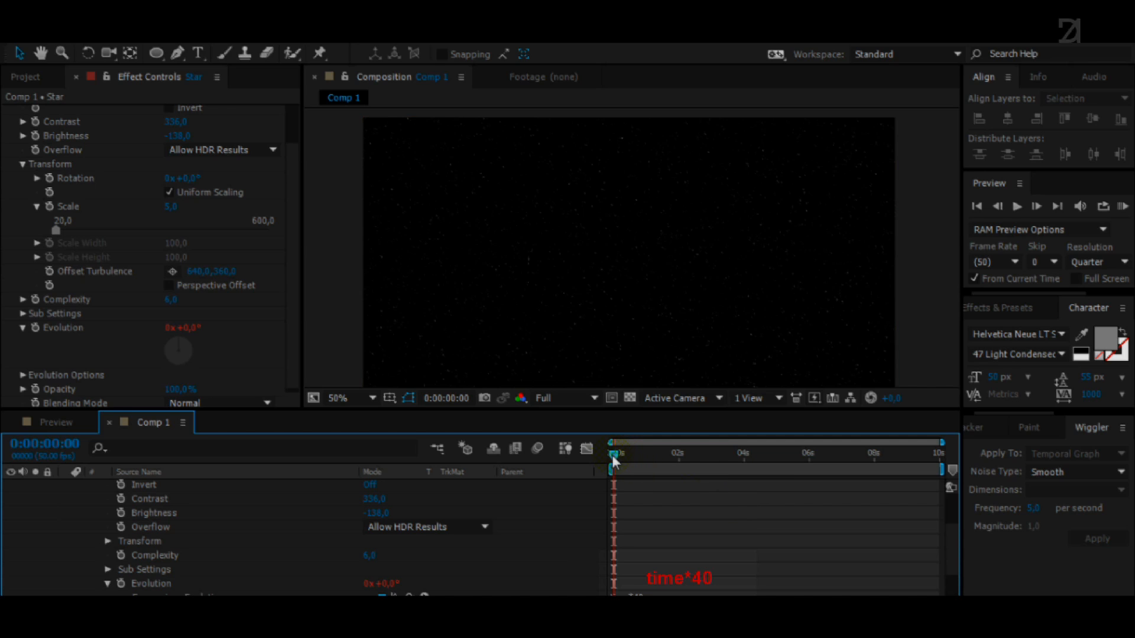
Scrub through the timeline to examine how the stars animate.
{"action": "left_click_drag", "start_coordinate": [613, 460], "coordinate": [793, 467]}
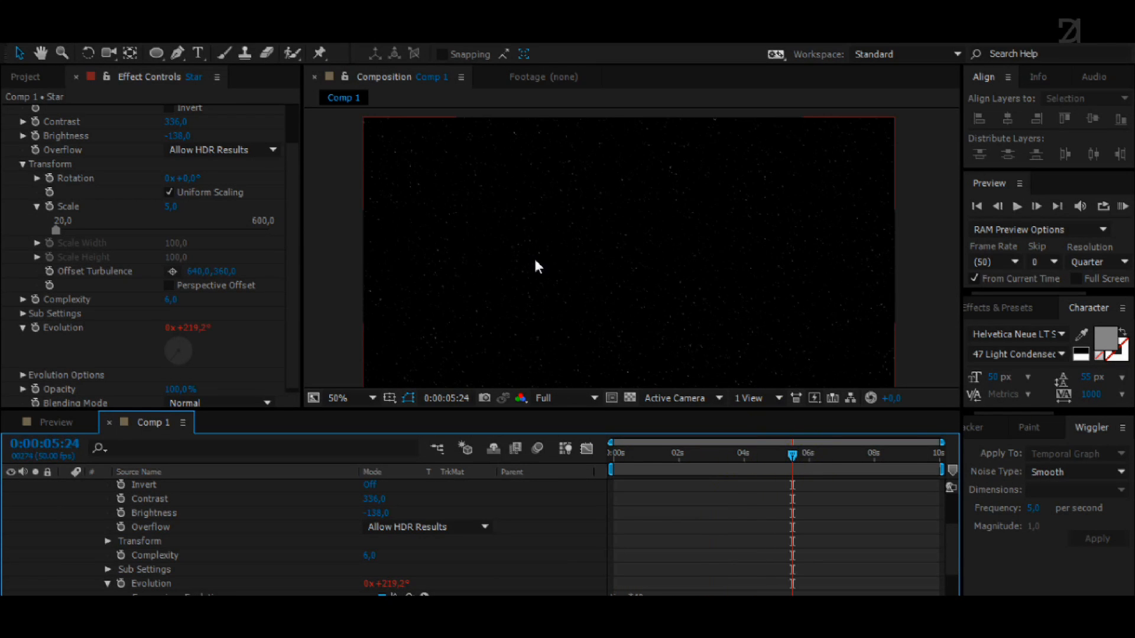
{"action": "scroll", "coordinate": [537, 266], "scroll_direction": "up", "scroll_amount": 2}
{"action": "left_click_drag", "start_coordinate": [622, 468], "coordinate": [855, 459]}
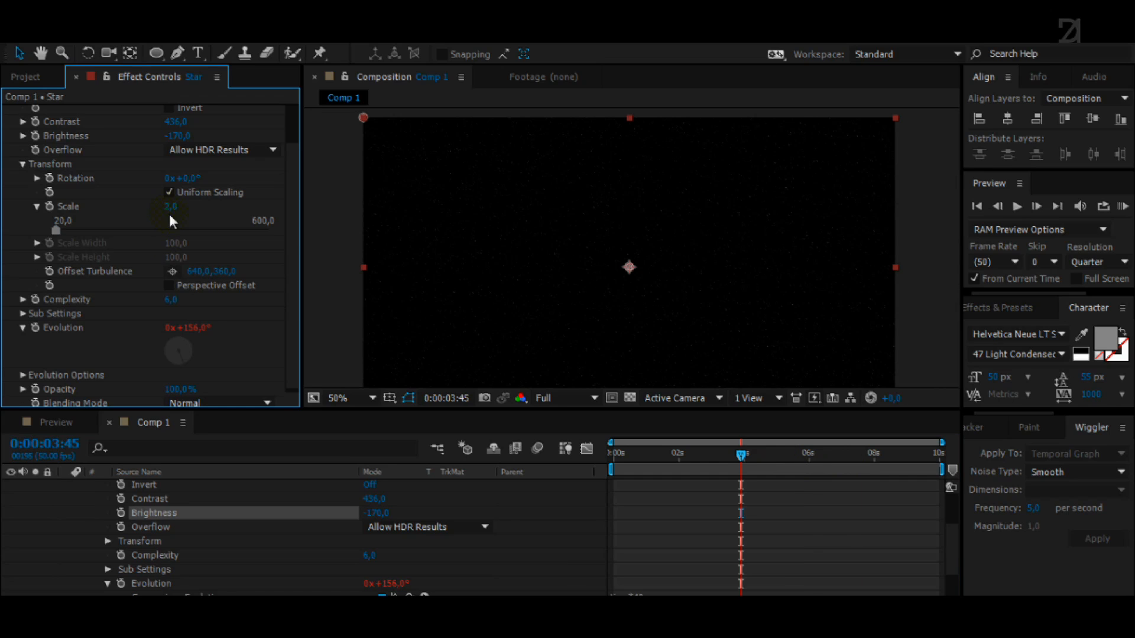
Set the Star noise's scale to 3 and check the animated stars across the timeline.
{"action": "left_click", "coordinate": [170, 207]}
{"action": "type", "text": "3"}
{"action": "key", "text": "Return"}
{"action": "left_click_drag", "start_coordinate": [630, 464], "coordinate": [808, 472]}
{"action": "key", "text": "period"}
{"action": "key", "text": "period"}
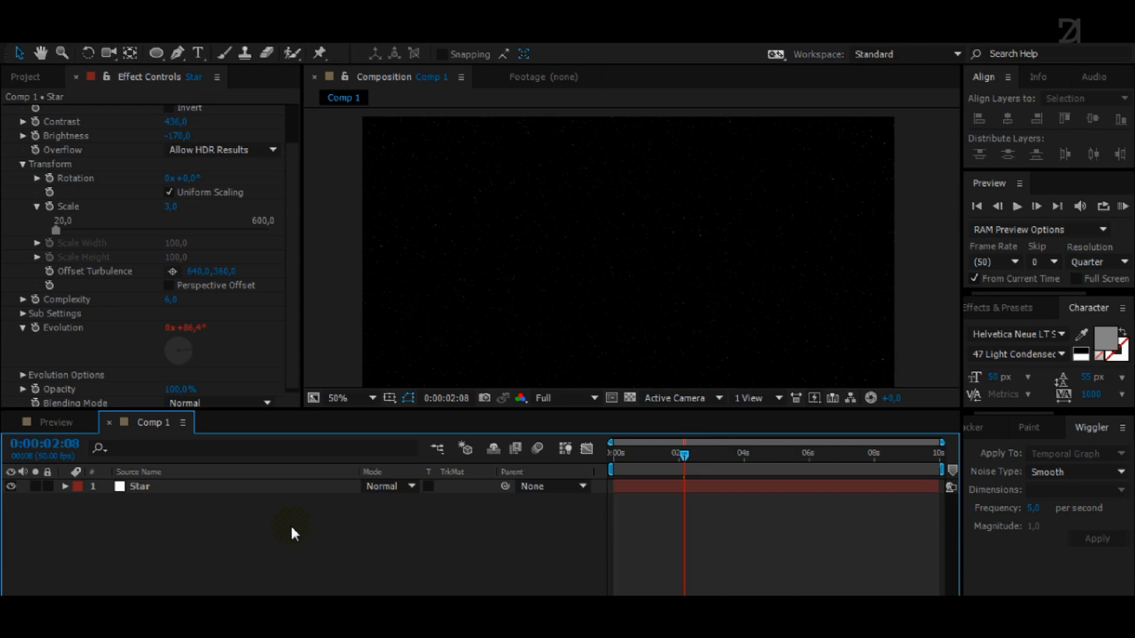
Make the Star layer 3D, add a camera to the composition and move it along the star field.
{"action": "key", "text": "F4"}
{"action": "left_click", "coordinate": [455, 487]}
{"action": "key", "text": "ctrl+shift+alt+c"}
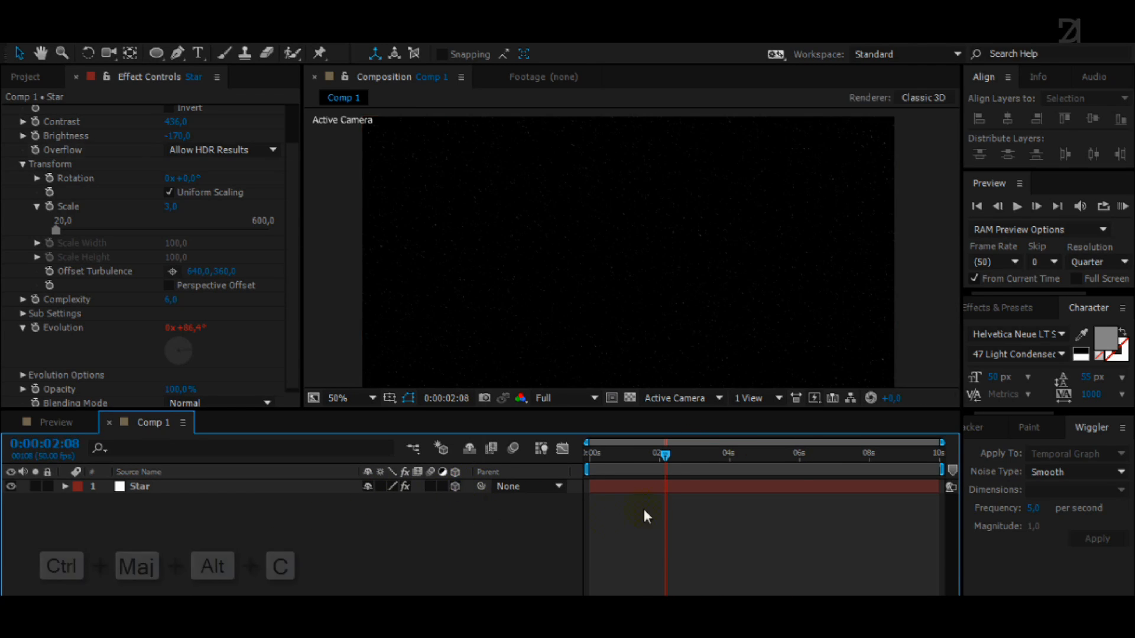
{"action": "left_click", "coordinate": [383, 535]}
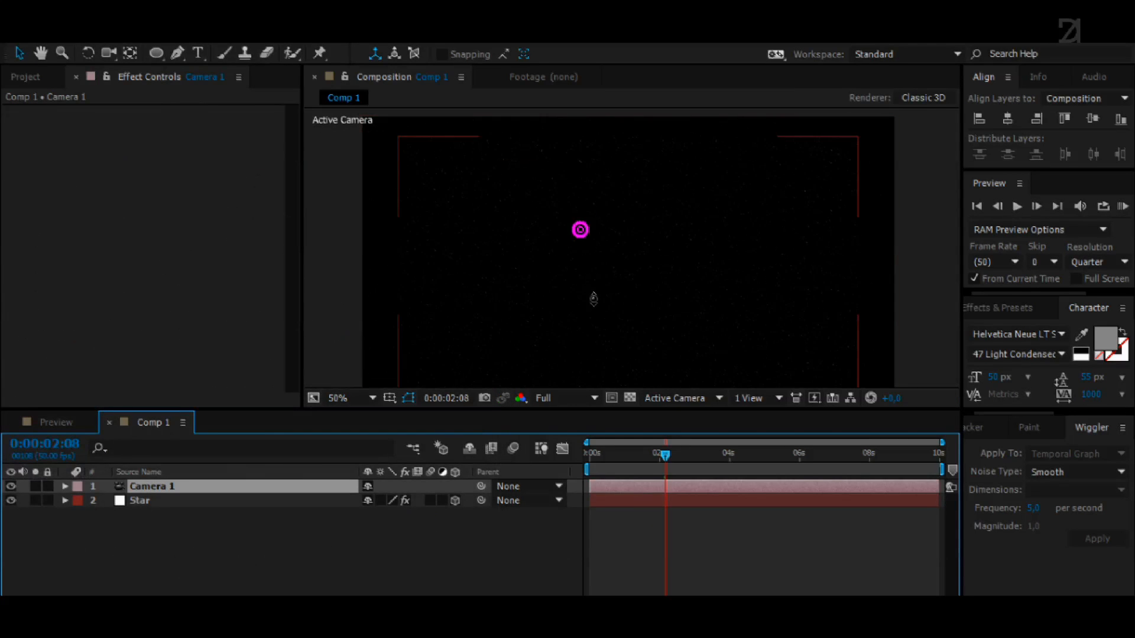
{"action": "left_click_drag", "start_coordinate": [593, 300], "coordinate": [632, 347]}
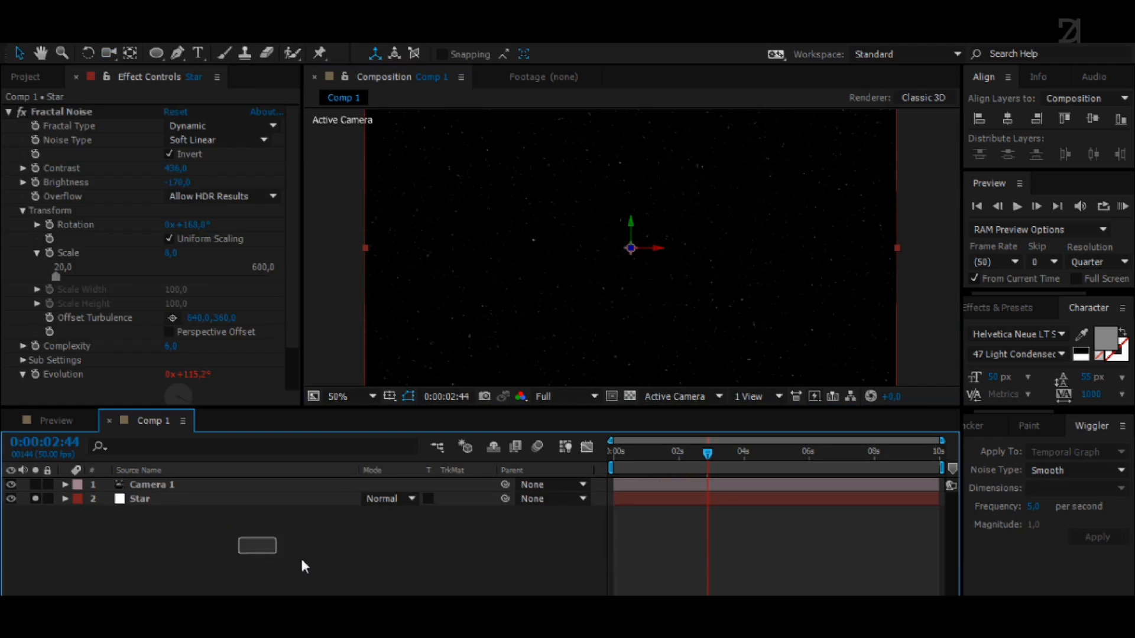
Add a white 1280 x 720 px solid named Fract Noise above the camera and Star layers.
{"action": "left_click_drag", "start_coordinate": [301, 566], "coordinate": [133, 498]}
{"action": "right_click", "coordinate": [163, 534]}
{"action": "mouse_move", "coordinate": [252, 358]}
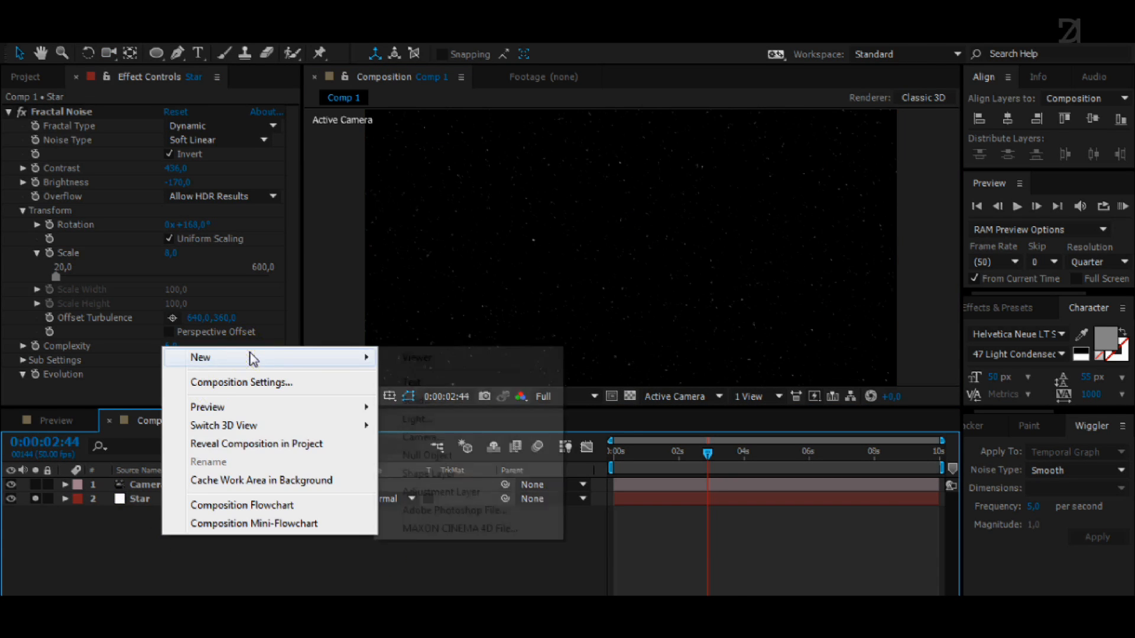
{"action": "left_click", "coordinate": [449, 400]}
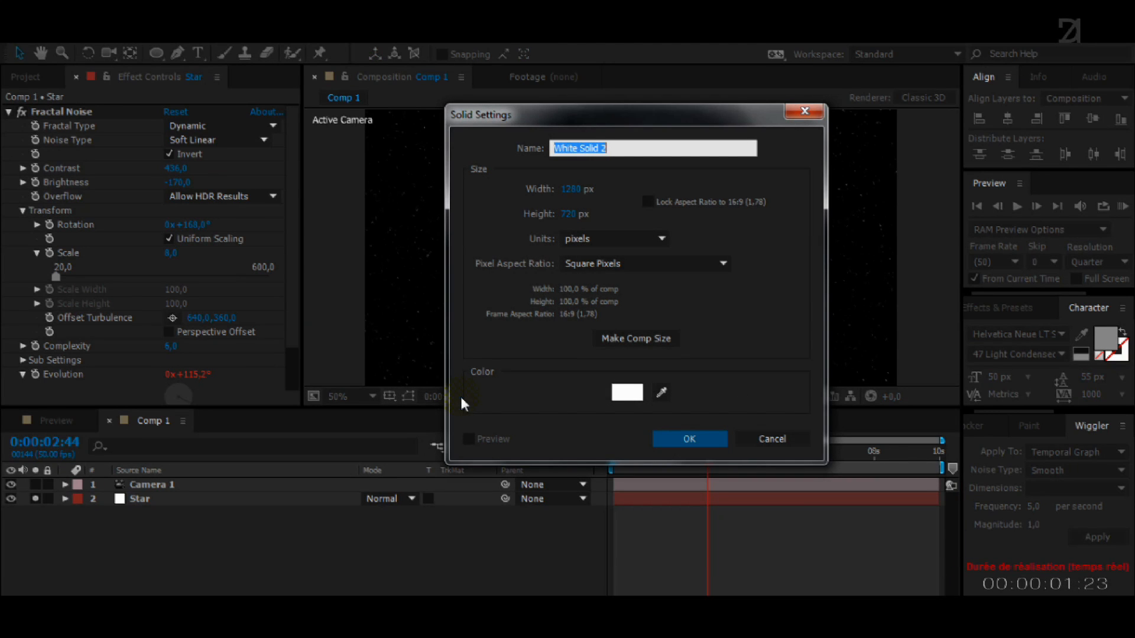
{"action": "type", "text": "Fract"}
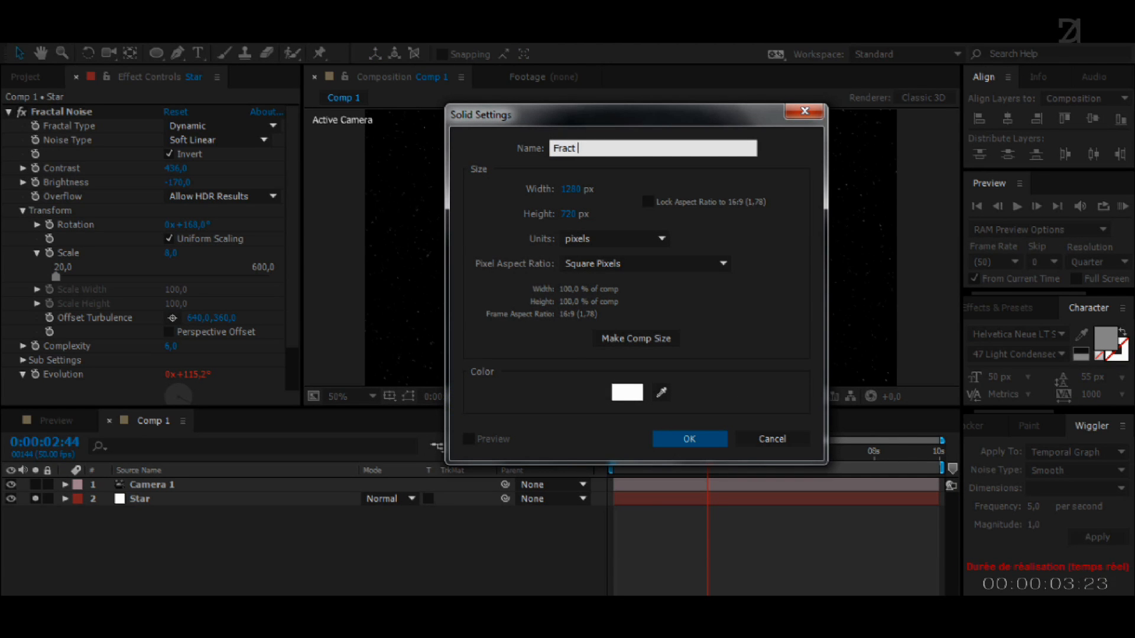
{"action": "type", "text": " Noise"}
{"action": "key", "text": "Return"}
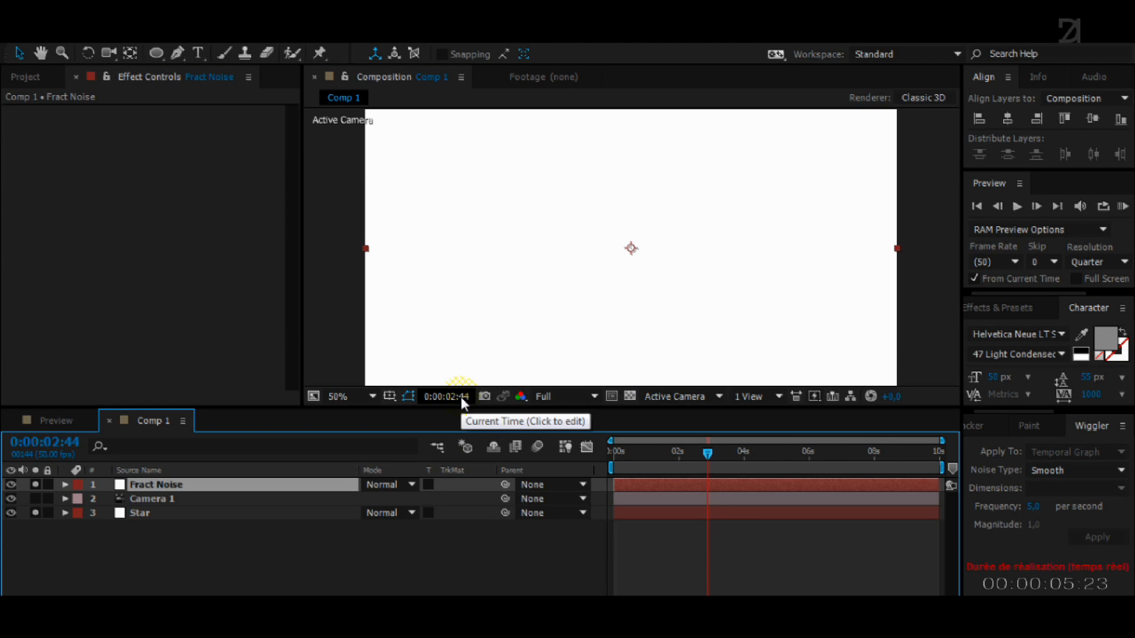
Apply the Fractal Noise effect to the Fract Noise layer and set its fractal type to Dynamic.
{"action": "key", "text": "ctrl+space"}
{"action": "type", "text": "Frac"}
{"action": "left_click", "coordinate": [411, 396]}
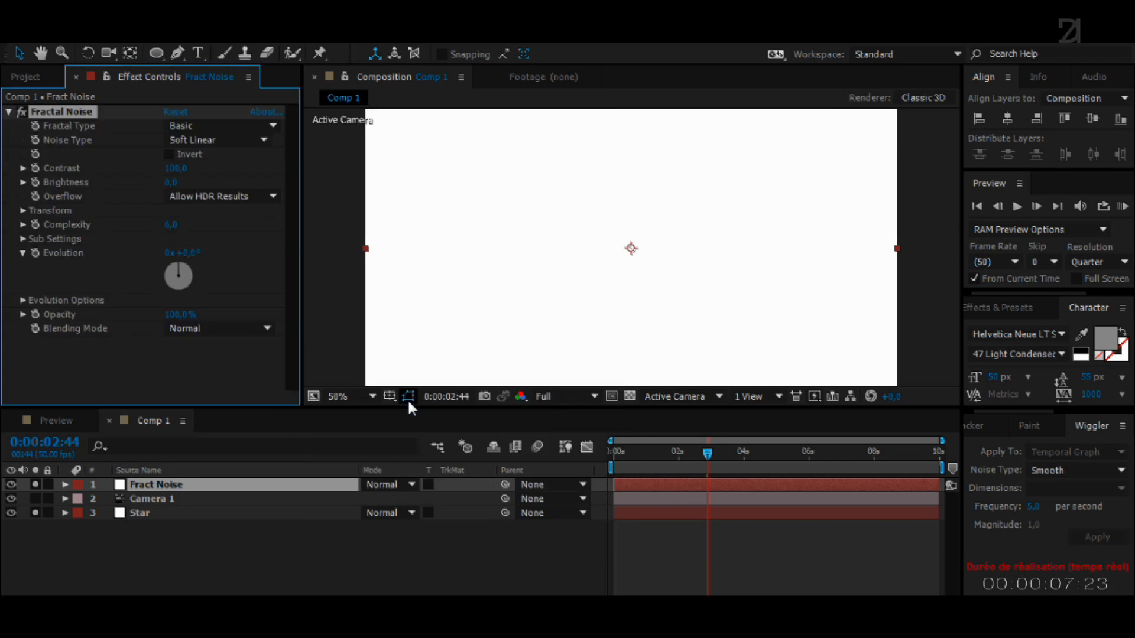
{"action": "left_click", "coordinate": [234, 126]}
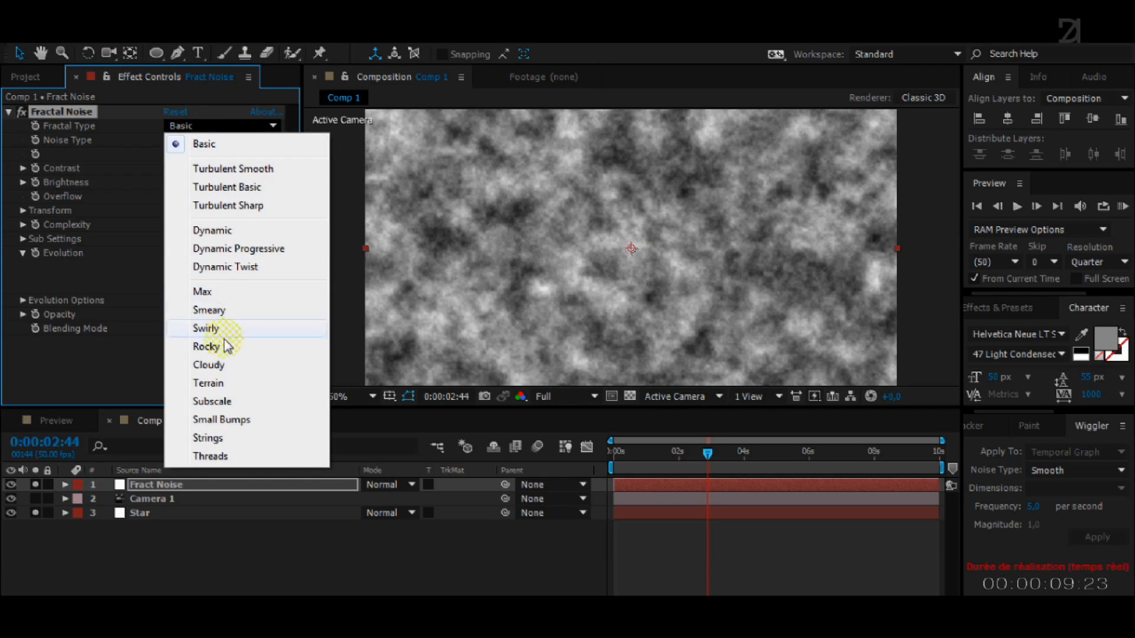
{"action": "left_click", "coordinate": [223, 230]}
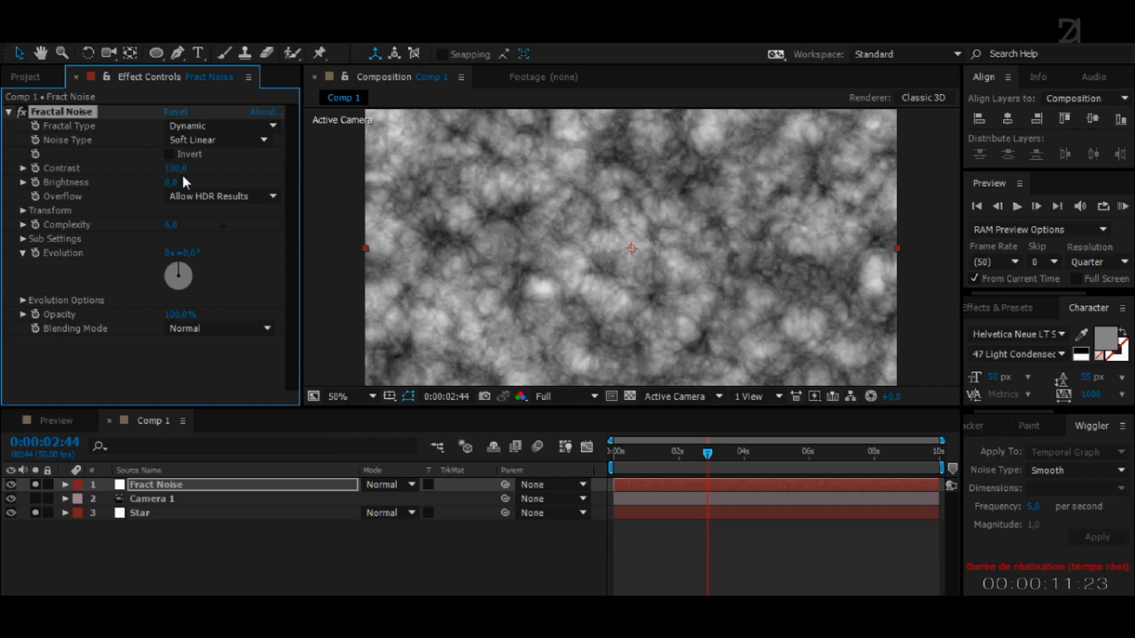
Set the Fract Noise layer's fractal contrast to 297 and brightness to -89.
{"action": "left_click_drag", "start_coordinate": [176, 168], "coordinate": [337, 175]}
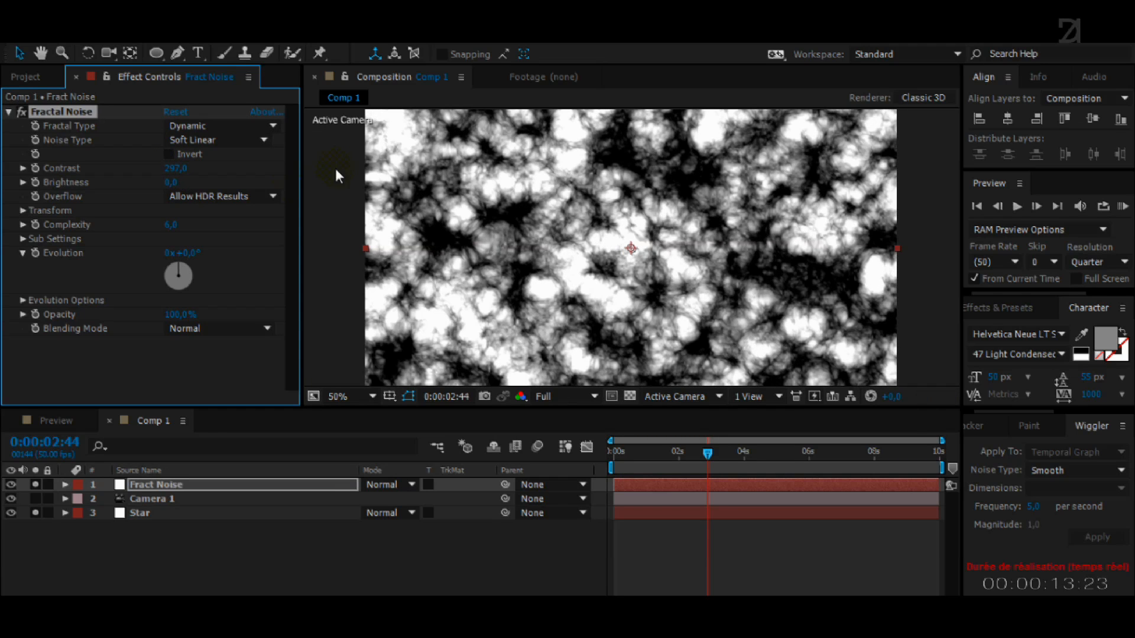
{"action": "left_click_drag", "start_coordinate": [170, 182], "coordinate": [99, 193]}
Try noise scales of 5 and 3 in the Fract Noise layer's Fractal Noise transform settings.
{"action": "left_click", "coordinate": [22, 210]}
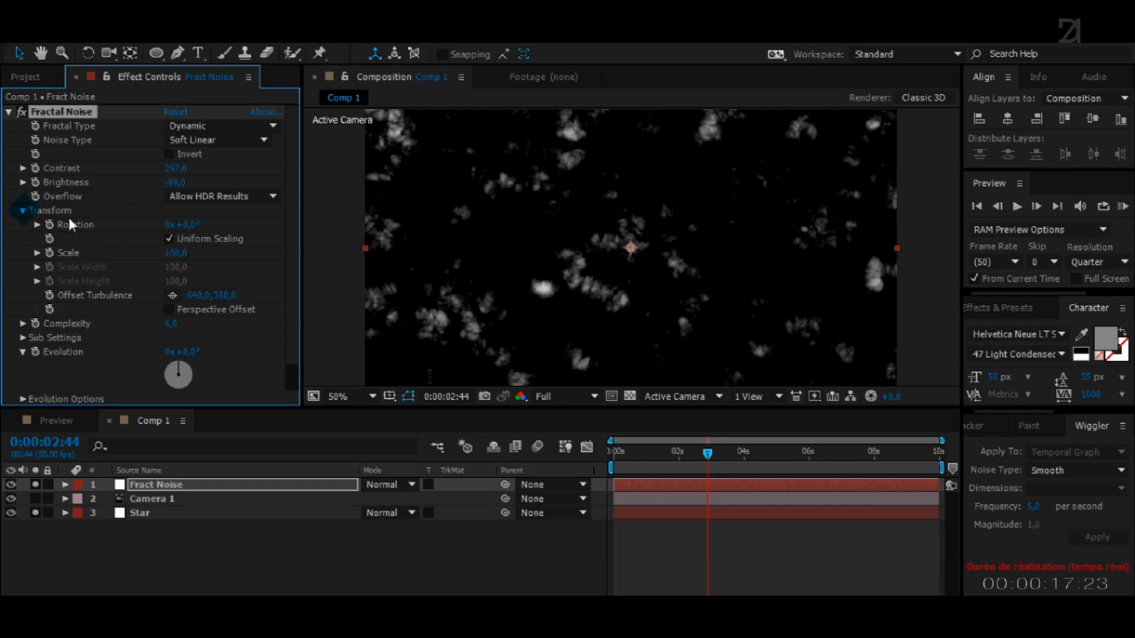
{"action": "left_click", "coordinate": [37, 253]}
{"action": "left_click_drag", "start_coordinate": [172, 253], "coordinate": [112, 254]}
{"action": "left_click", "coordinate": [174, 256]}
{"action": "type", "text": "5"}
{"action": "key", "text": "Return"}
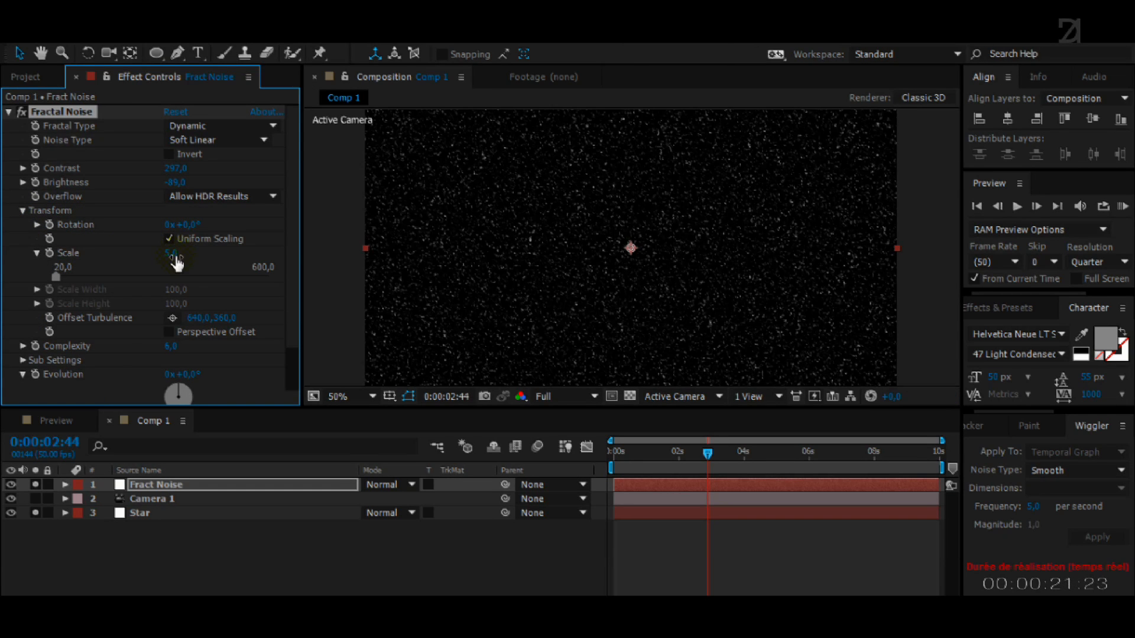
{"action": "left_click", "coordinate": [174, 255]}
{"action": "type", "text": "3"}
{"action": "key", "text": "Return"}
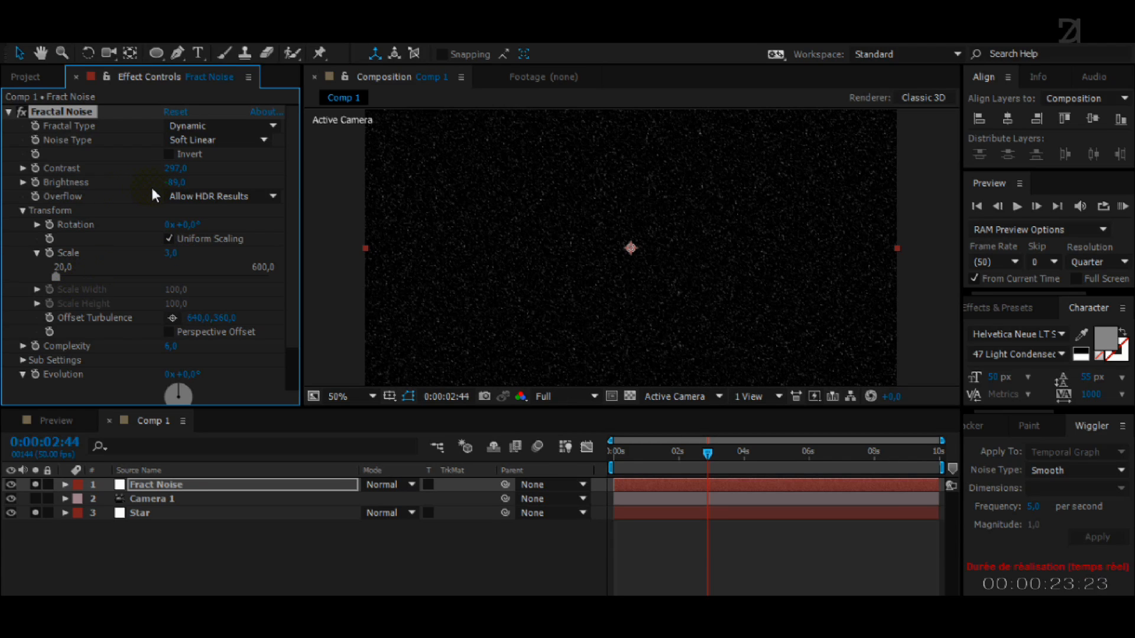
Refine the Fract Noise effect to contrast 331, brightness -138 and scale 5.
{"action": "mouse_move", "coordinate": [170, 182]}
{"action": "left_mouse_down"}
{"action": "mouse_move", "coordinate": [134, 190]}
{"action": "mouse_move", "coordinate": [225, 173]}
{"action": "mouse_move", "coordinate": [145, 182]}
{"action": "mouse_move", "coordinate": [183, 188]}
{"action": "left_mouse_up"}
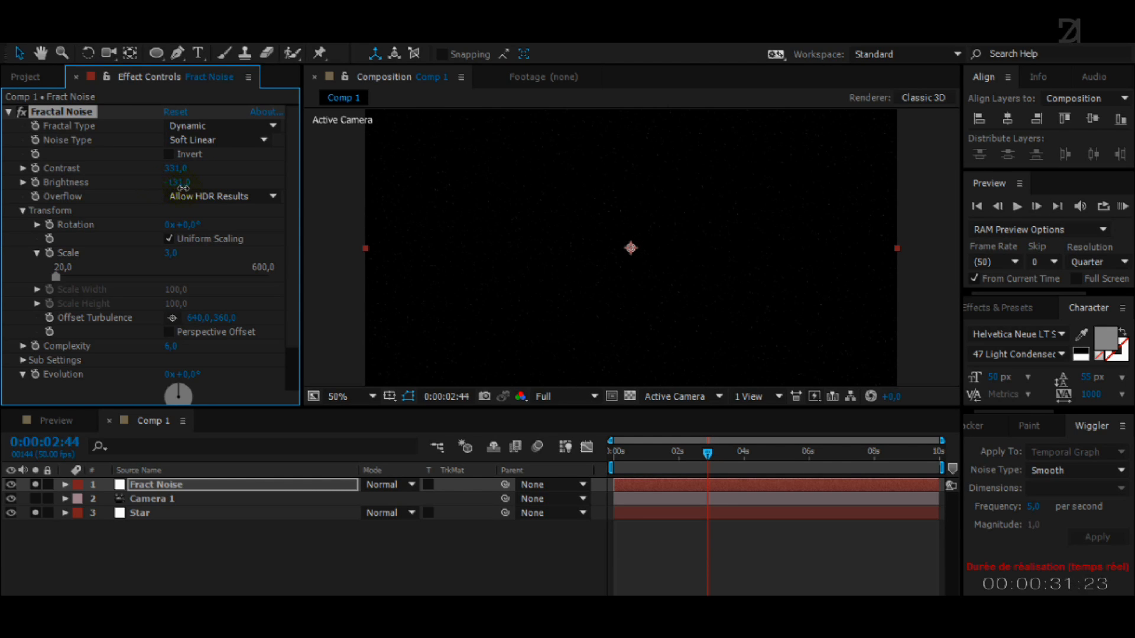
{"action": "left_click", "coordinate": [172, 252]}
{"action": "type", "text": "5"}
{"action": "key", "text": "Return"}
{"action": "mouse_move", "coordinate": [187, 183]}
{"action": "left_mouse_down"}
{"action": "mouse_move", "coordinate": [156, 183]}
{"action": "mouse_move", "coordinate": [169, 182]}
{"action": "left_mouse_up"}
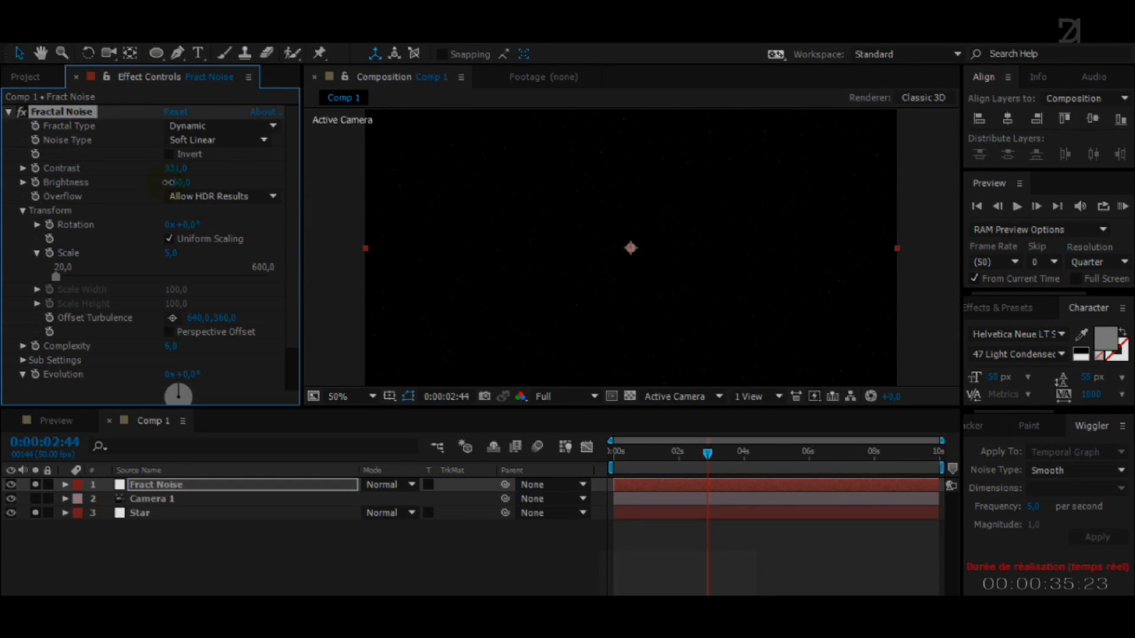
Animate the Fract Noise layer's Evolution with the expression time*60 and check it at another point in the timeline.
{"action": "left_click", "coordinate": [33, 376], "text": "alt"}
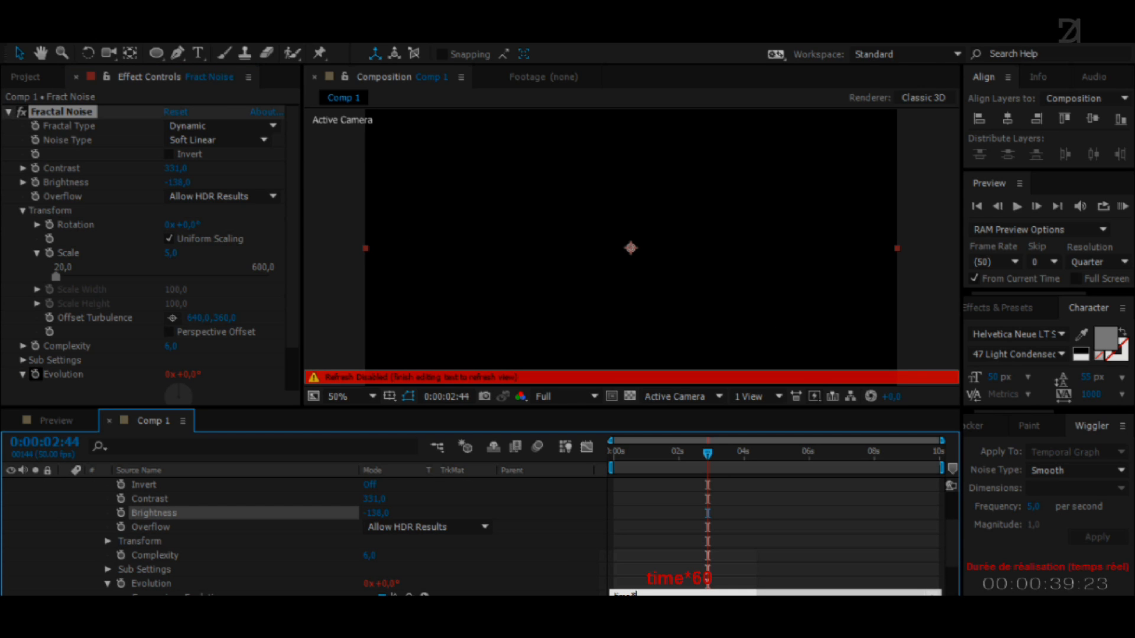
{"action": "left_click", "coordinate": [596, 501]}
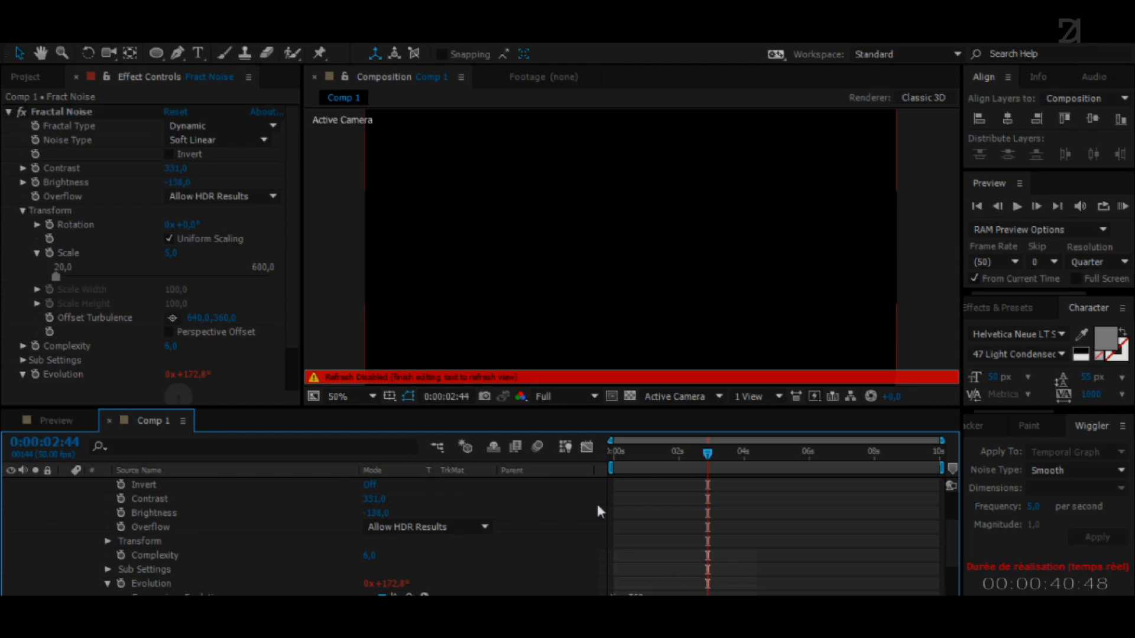
{"action": "left_click", "coordinate": [633, 453]}
Add a new white solid above the Fract Noise layer and apply the Video Copilot Element effect to it.
{"action": "right_click", "coordinate": [380, 545]}
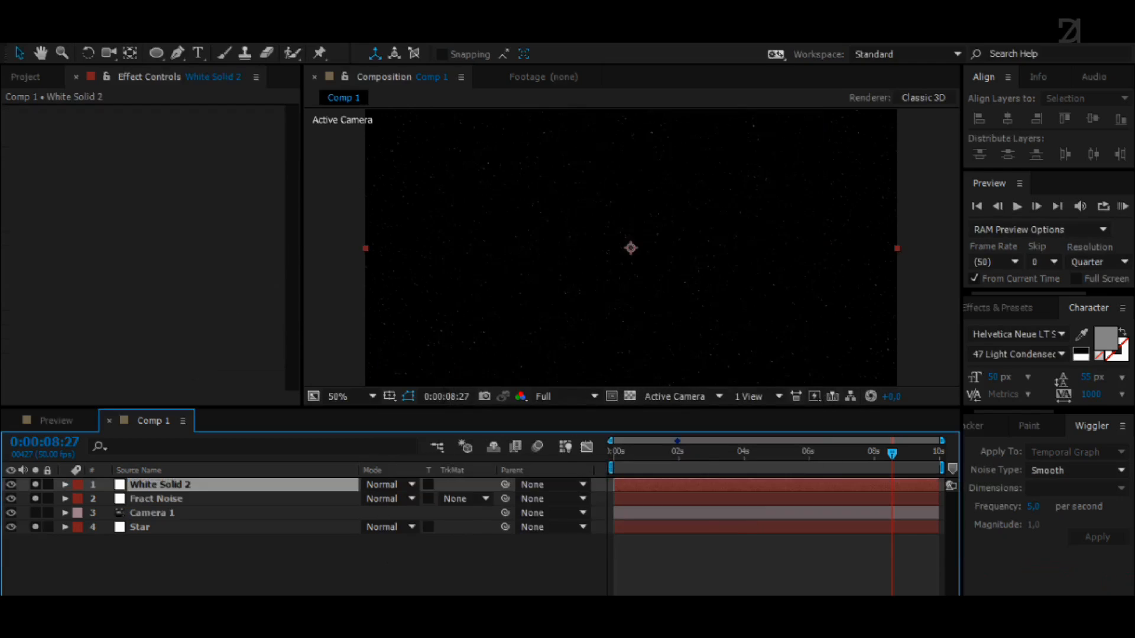
{"action": "left_click", "coordinate": [175, 36]}
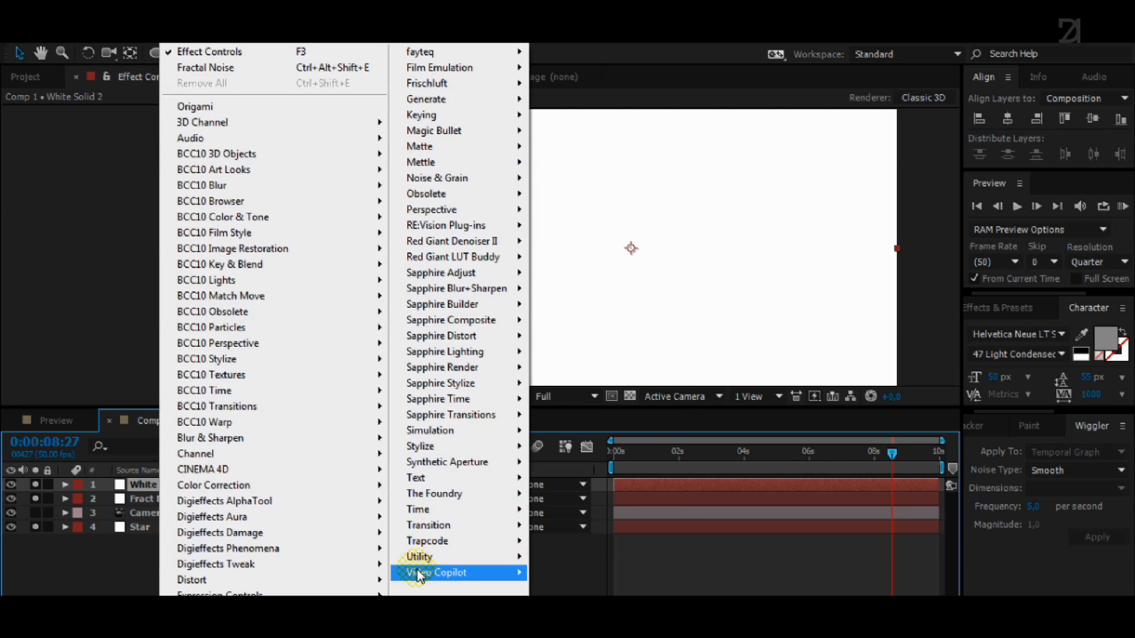
{"action": "mouse_move", "coordinate": [419, 572]}
{"action": "left_click", "coordinate": [606, 429]}
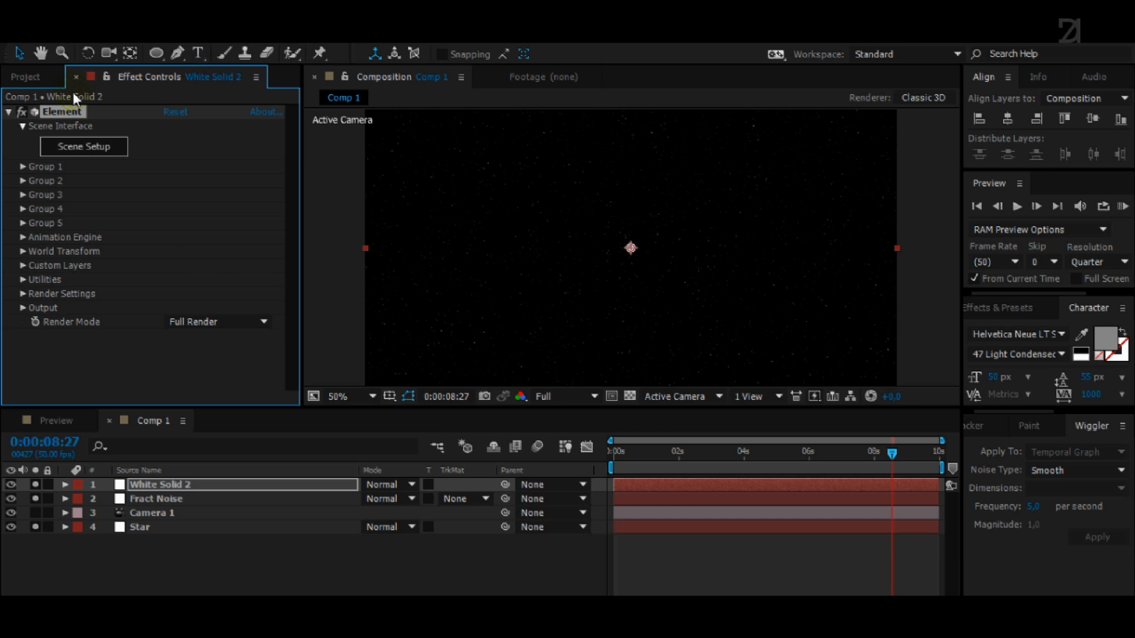
Open the Element scene setup and expand the Cosmobox folder in the model browser.
{"action": "left_click", "coordinate": [102, 145]}
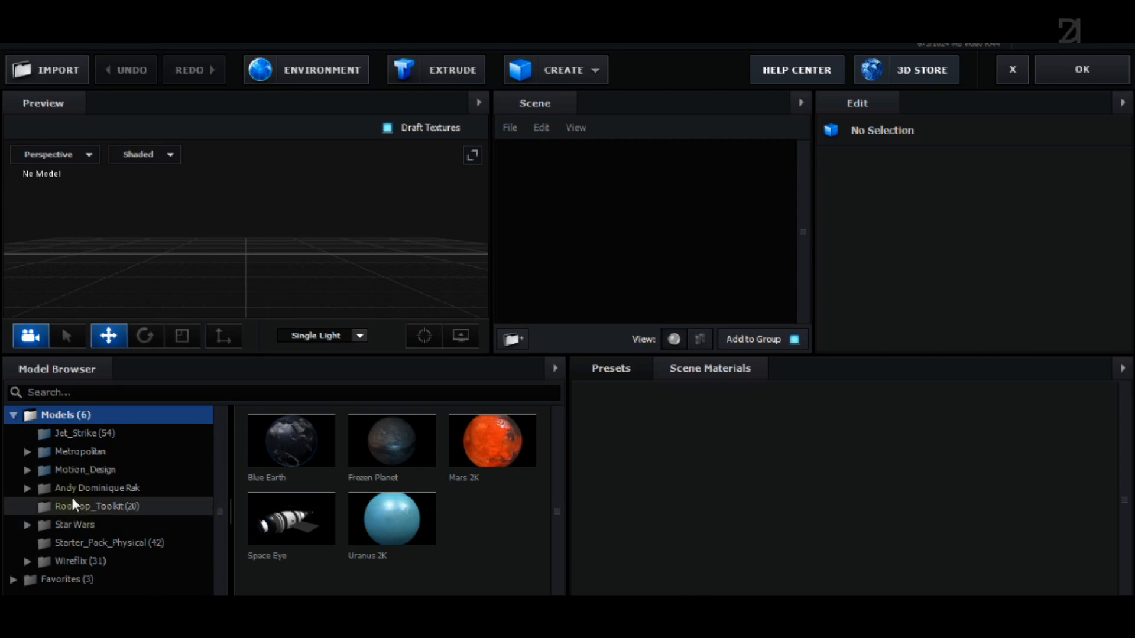
{"action": "left_click", "coordinate": [91, 489]}
{"action": "left_click", "coordinate": [103, 507]}
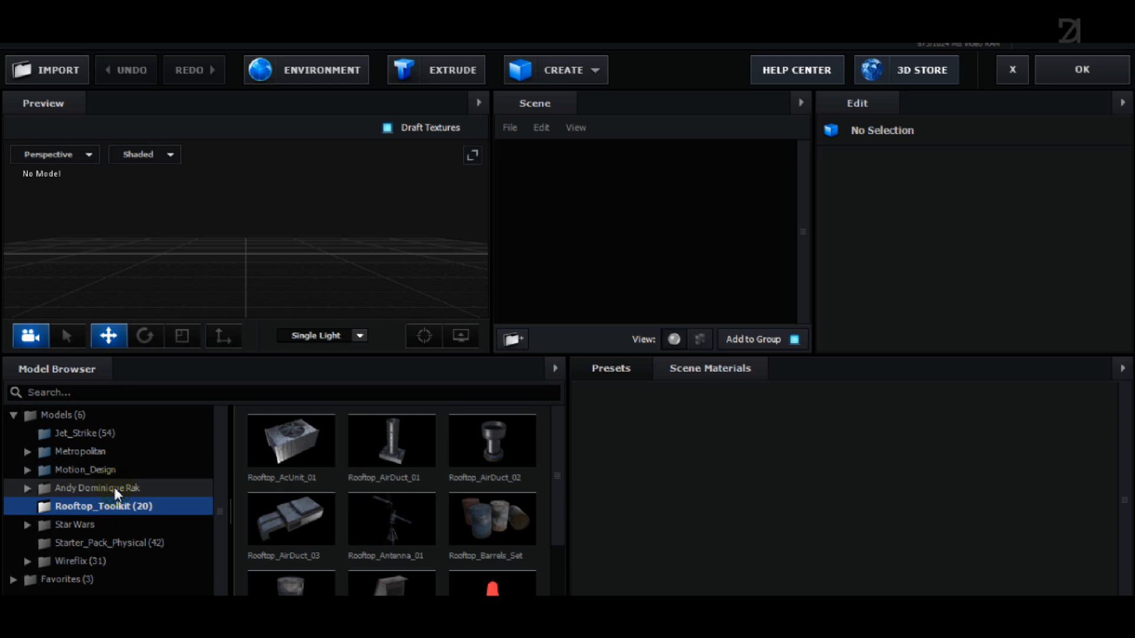
{"action": "left_click", "coordinate": [115, 487]}
{"action": "left_click", "coordinate": [111, 509]}
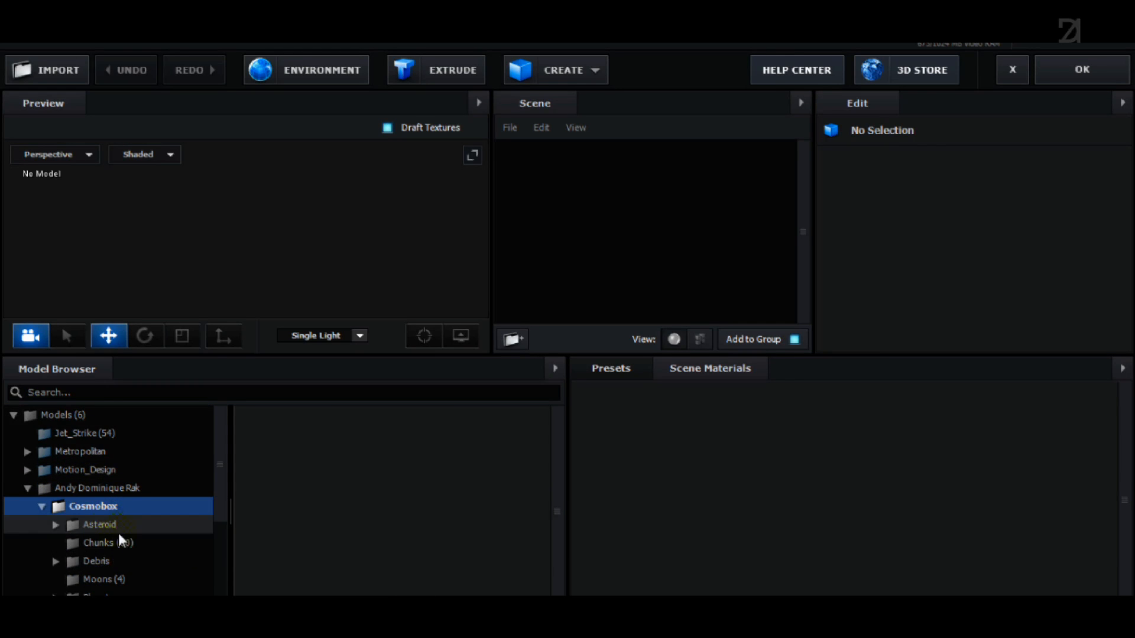
Add the Red Side planet from Cosmobox's Planets > Sci_Fi folder to the scene and accept the setup.
{"action": "scroll", "coordinate": [118, 535], "scroll_direction": "down", "scroll_amount": 5}
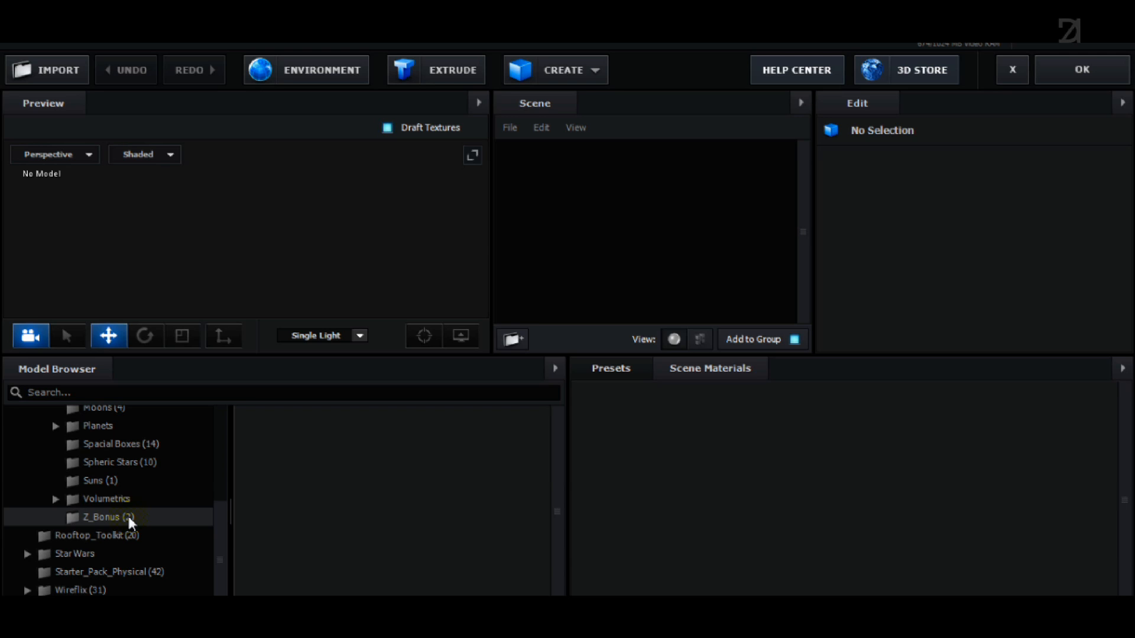
{"action": "left_click", "coordinate": [133, 499]}
{"action": "left_click", "coordinate": [119, 517]}
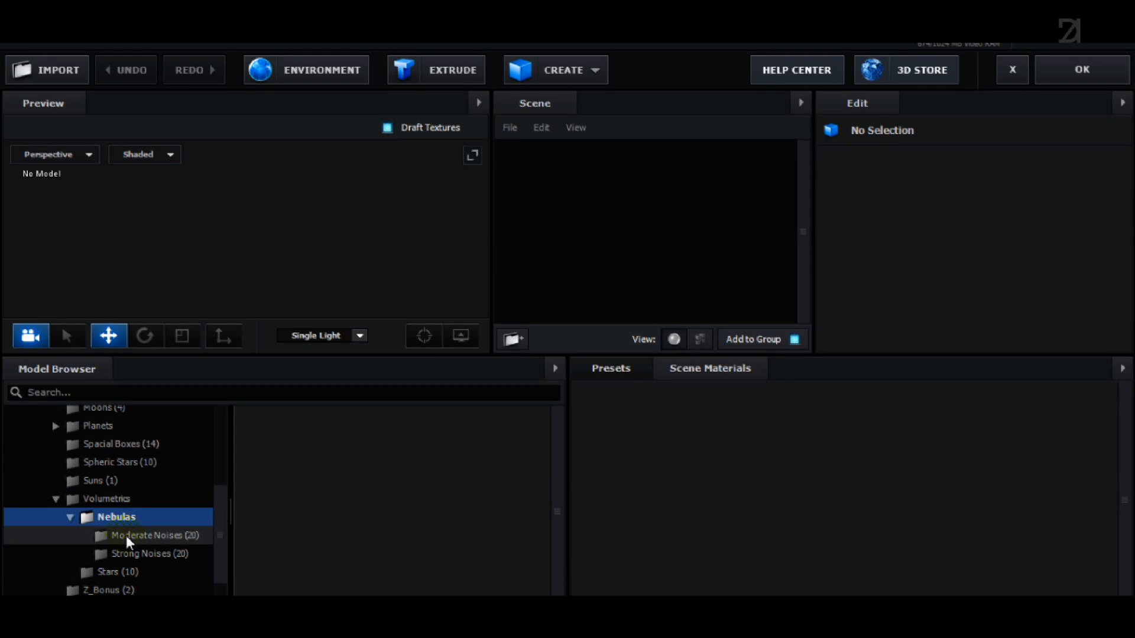
{"action": "scroll", "coordinate": [122, 511], "scroll_direction": "up", "scroll_amount": 3}
{"action": "left_click", "coordinate": [105, 486]}
{"action": "left_click", "coordinate": [114, 501]}
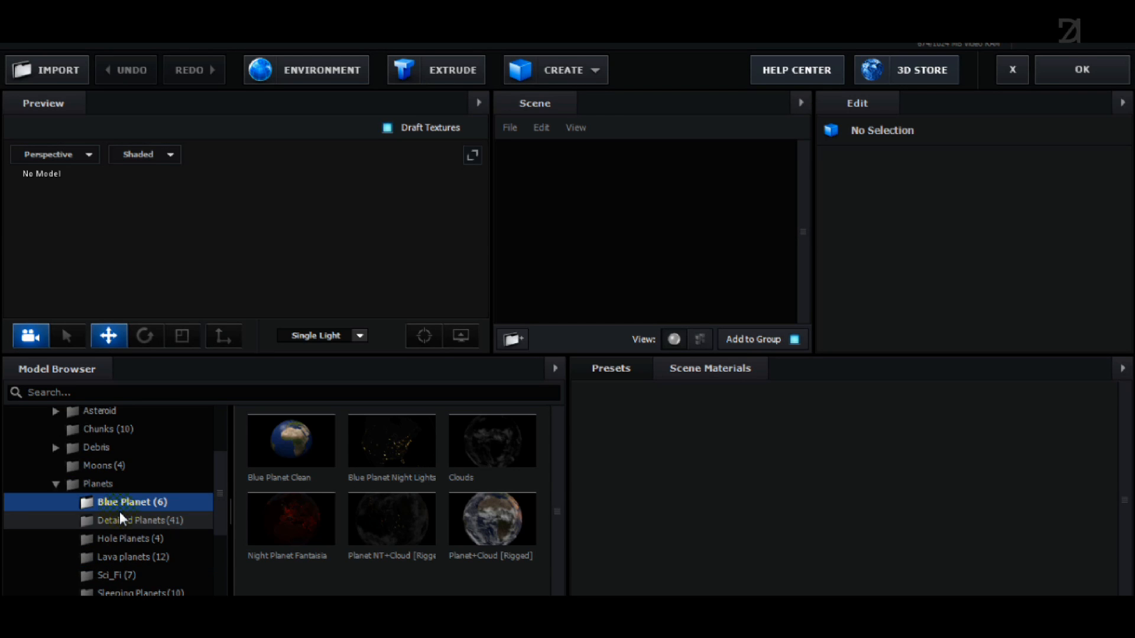
{"action": "scroll", "coordinate": [120, 512], "scroll_direction": "down", "scroll_amount": 2}
{"action": "scroll", "coordinate": [141, 527], "scroll_direction": "up", "scroll_amount": 1}
{"action": "left_click", "coordinate": [129, 516]}
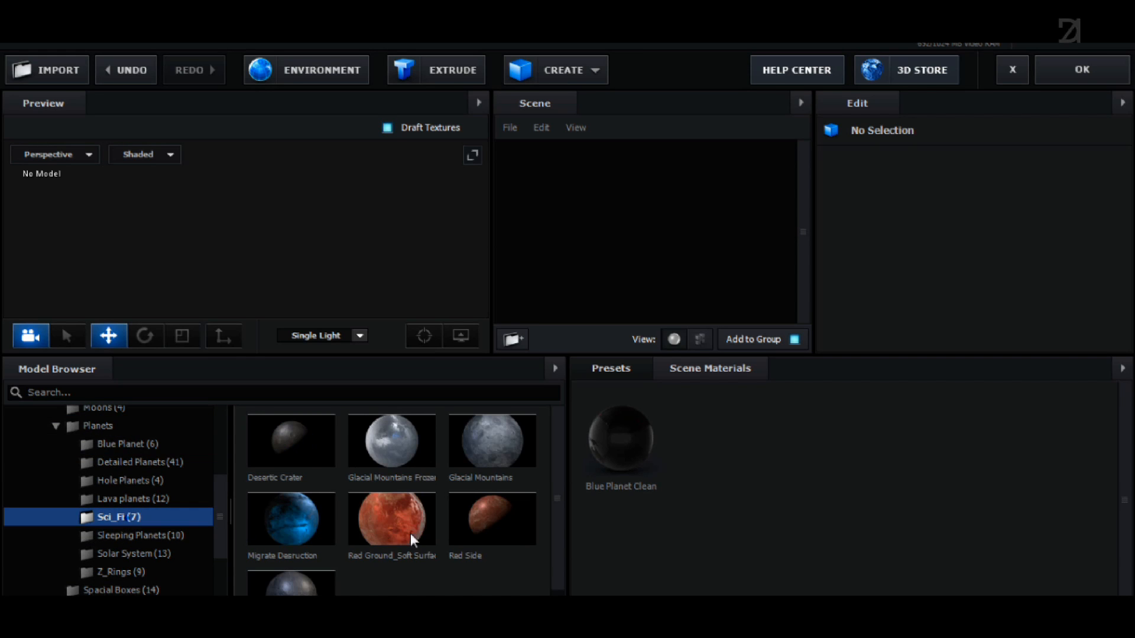
{"action": "double_click", "coordinate": [480, 516]}
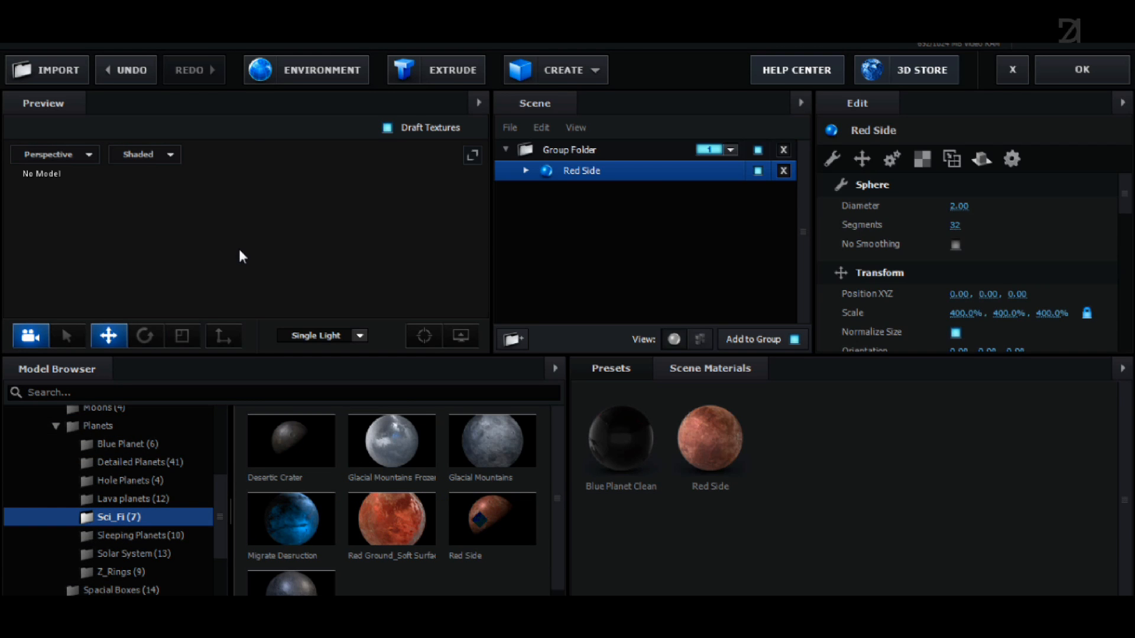
{"action": "left_click", "coordinate": [1041, 64]}
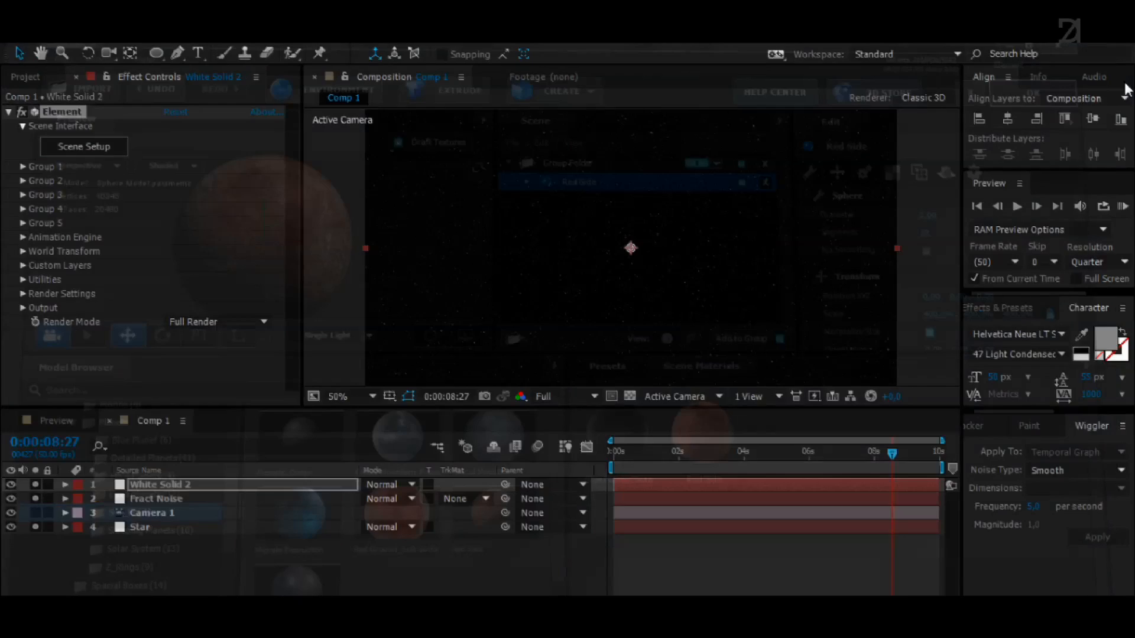
Pull the camera back until the whole planet fits near the centre of the composition.
{"action": "left_click_drag", "start_coordinate": [640, 295], "coordinate": [629, 455]}
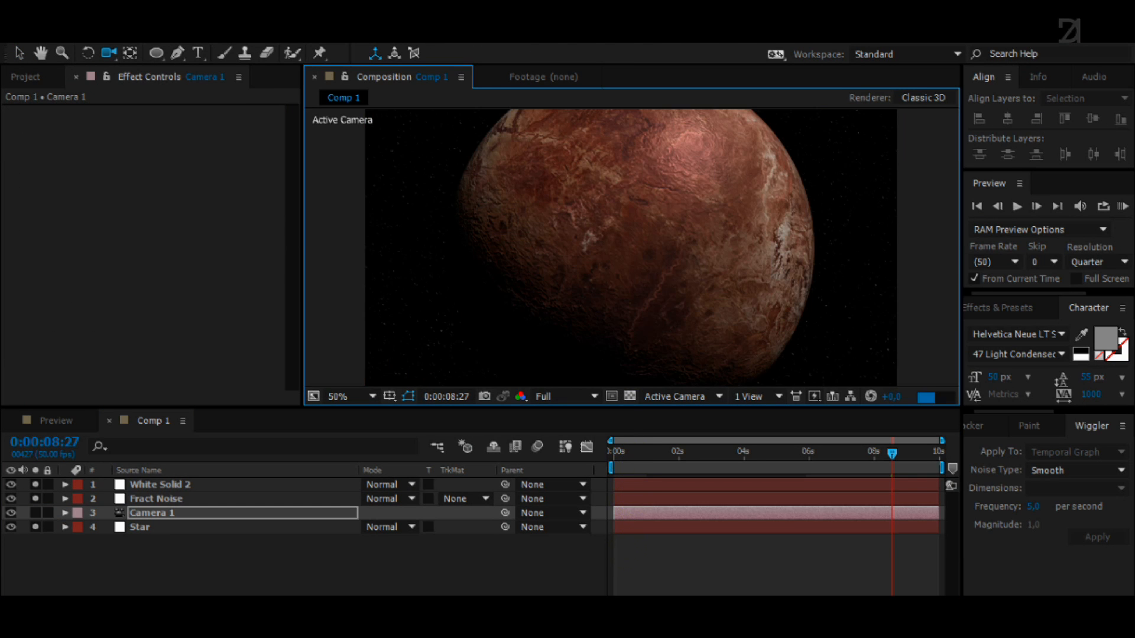
{"action": "left_click", "coordinate": [626, 575]}
{"action": "left_click_drag", "start_coordinate": [606, 348], "coordinate": [606, 283]}
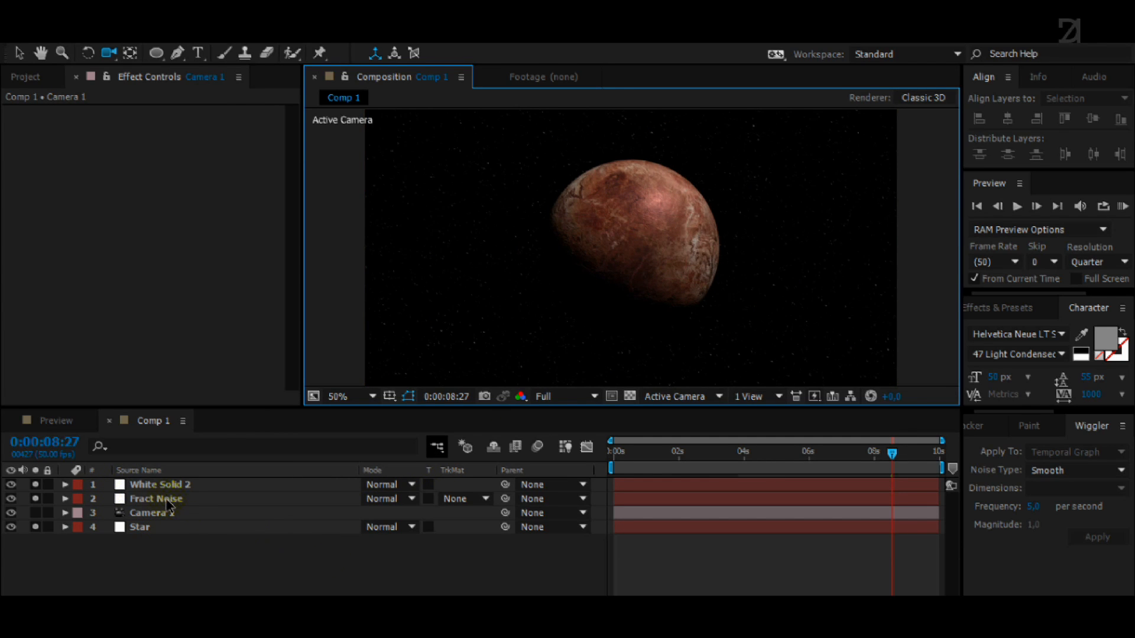
Add a Parallel light named Light 1 with a pale orange color to the composition.
{"action": "left_click", "coordinate": [169, 526]}
{"action": "left_click", "coordinate": [181, 560]}
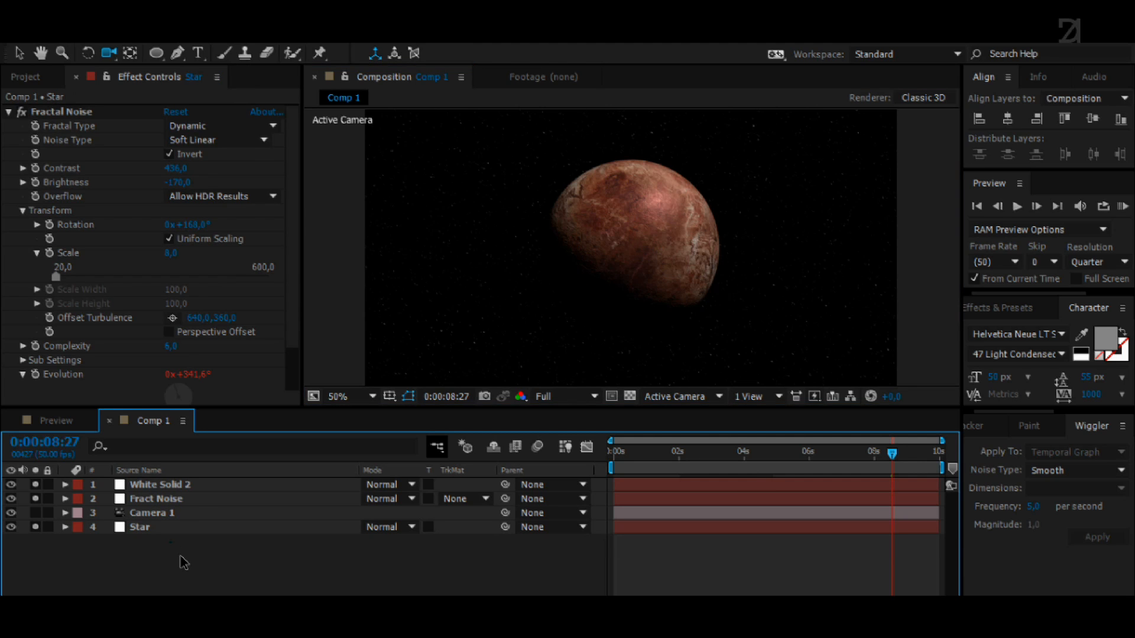
{"action": "key", "text": "ctrl+alt+shift+l"}
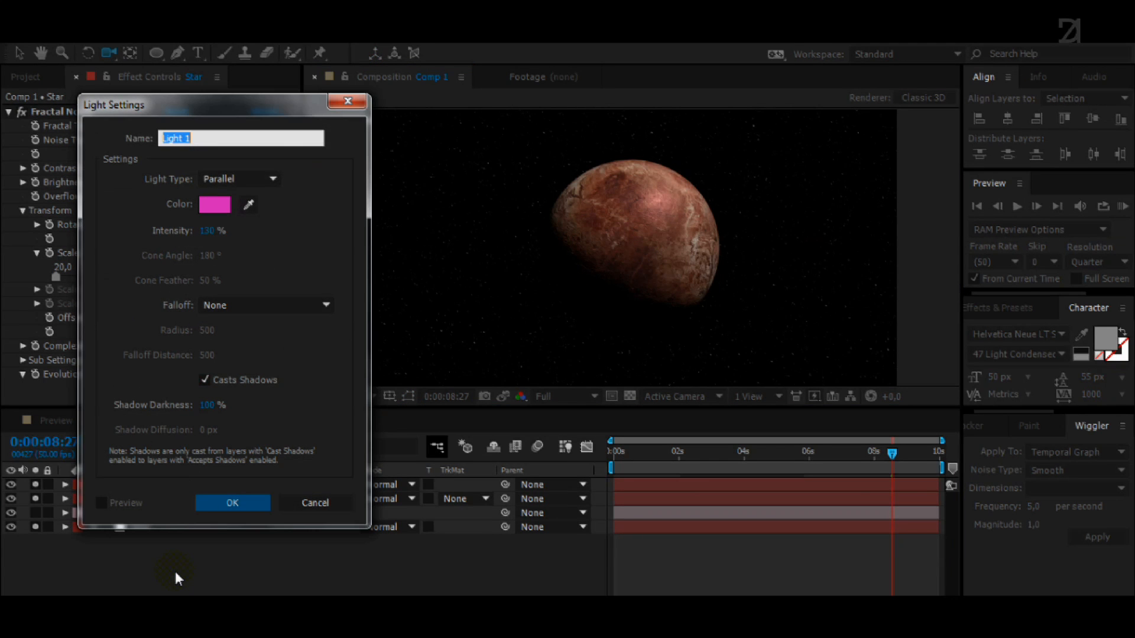
{"action": "left_click", "coordinate": [267, 178]}
{"action": "left_click", "coordinate": [219, 342]}
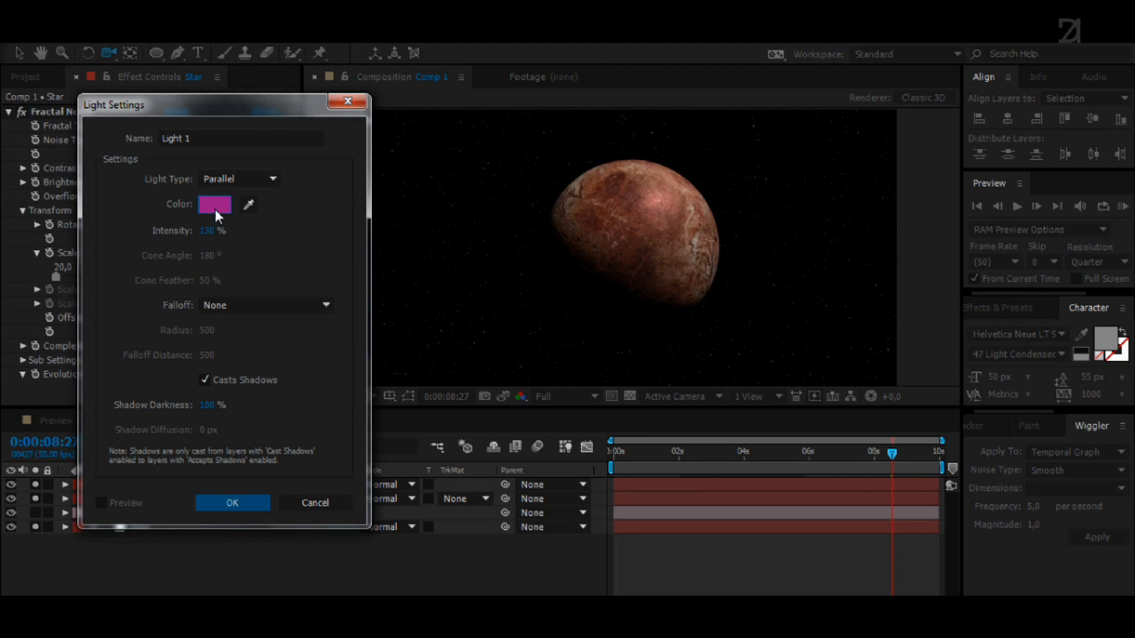
{"action": "left_click", "coordinate": [214, 204]}
{"action": "left_click_drag", "start_coordinate": [364, 499], "coordinate": [364, 594]}
{"action": "left_click_drag", "start_coordinate": [198, 414], "coordinate": [205, 404]}
{"action": "left_click", "coordinate": [489, 394]}
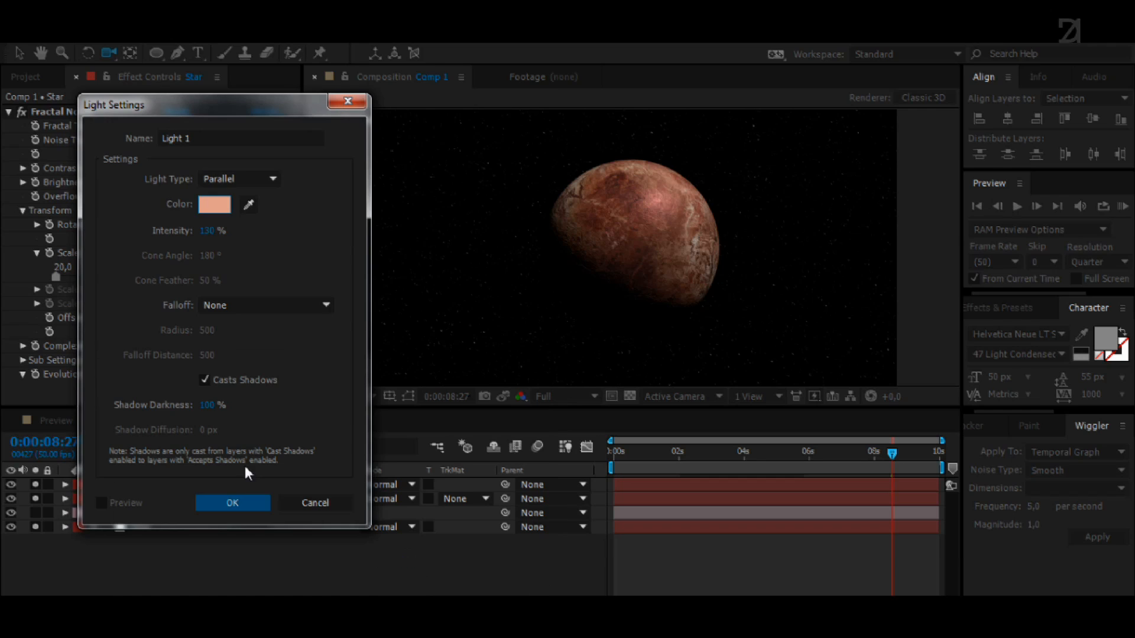
{"action": "left_click", "coordinate": [224, 501]}
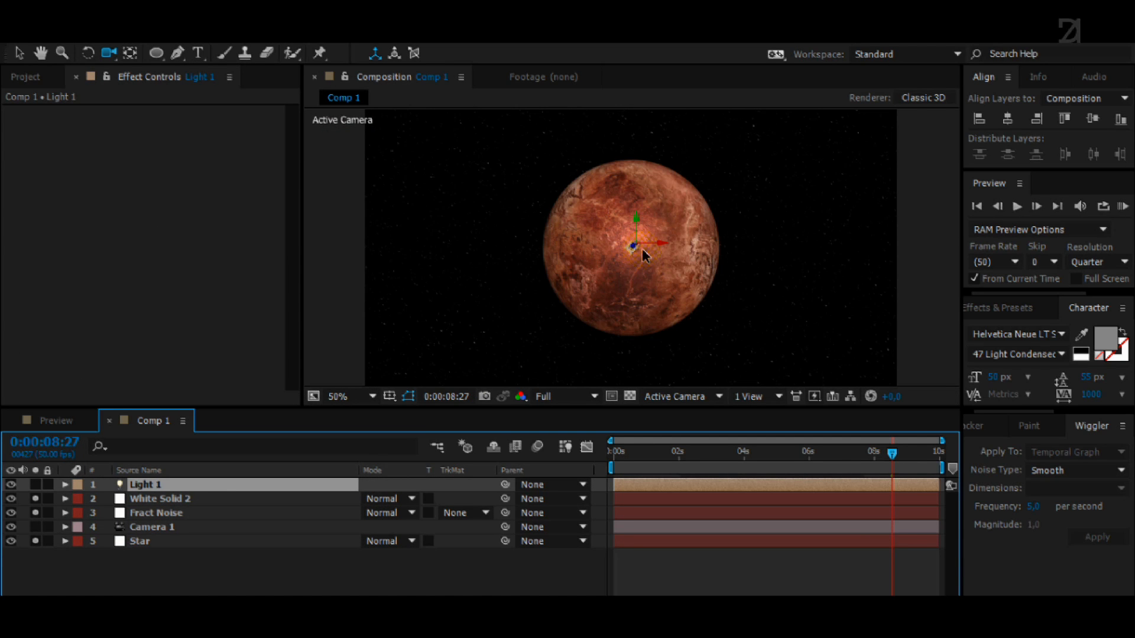
Move Light 1 far to the right of the planet for side lighting, and try a different camera view.
{"action": "left_click_drag", "start_coordinate": [941, 194], "coordinate": [971, 255]}
{"action": "left_click_drag", "start_coordinate": [978, 213], "coordinate": [978, 212]}
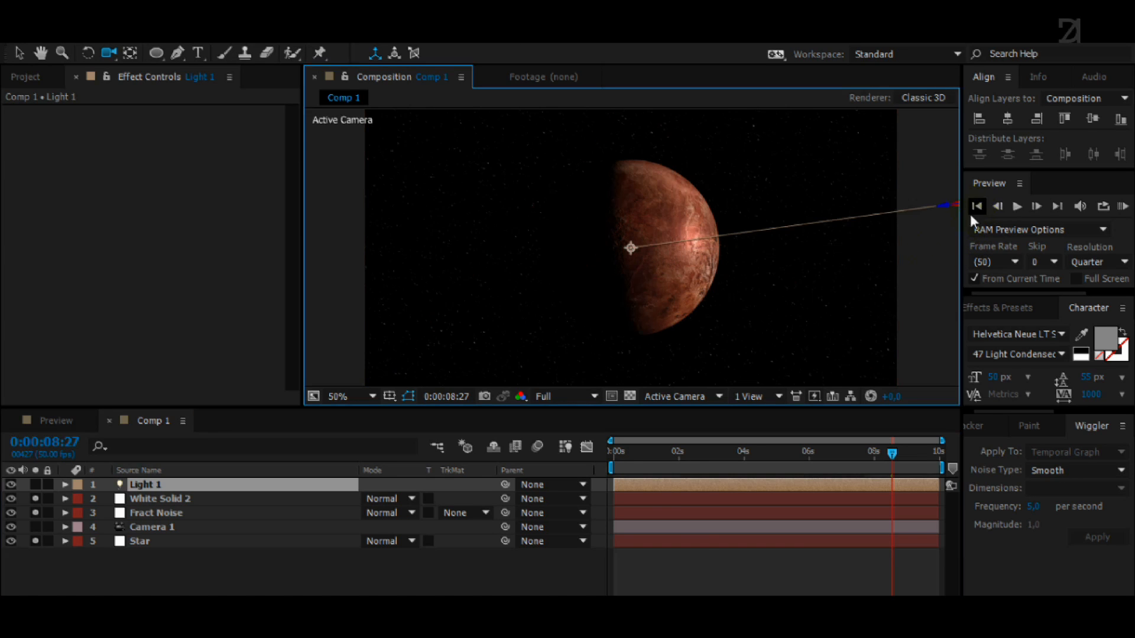
{"action": "key", "text": "v"}
{"action": "key", "text": "c"}
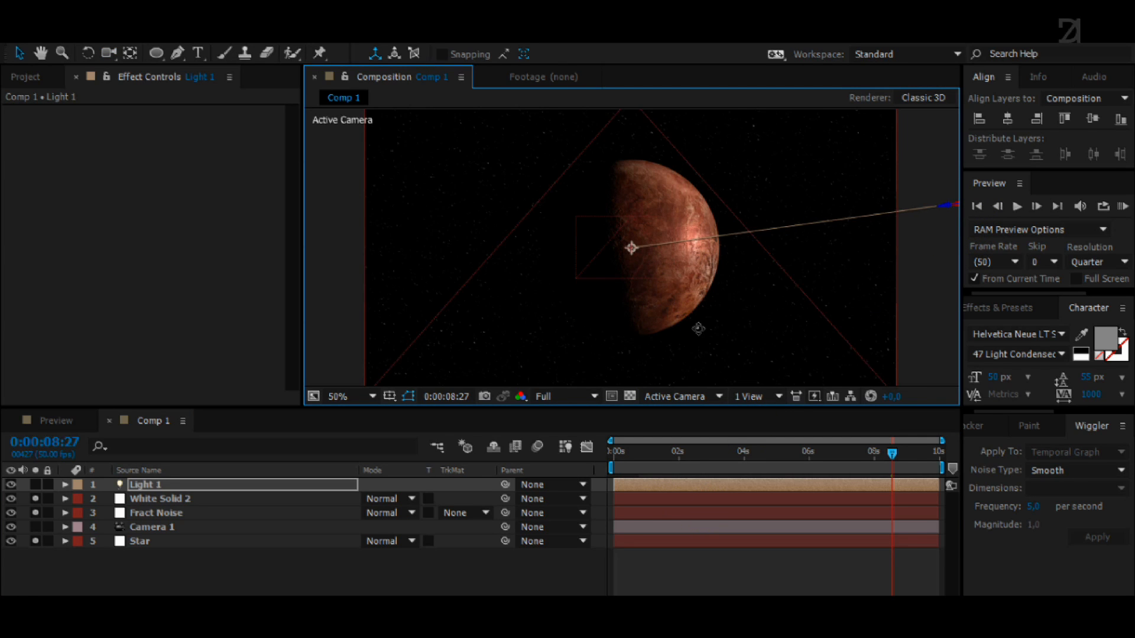
{"action": "left_click_drag", "start_coordinate": [697, 329], "coordinate": [577, 312]}
Add an adjustment layer at the top of the layer stack and apply the Glow effect to it.
{"action": "key", "text": "ctrl+alt+y"}
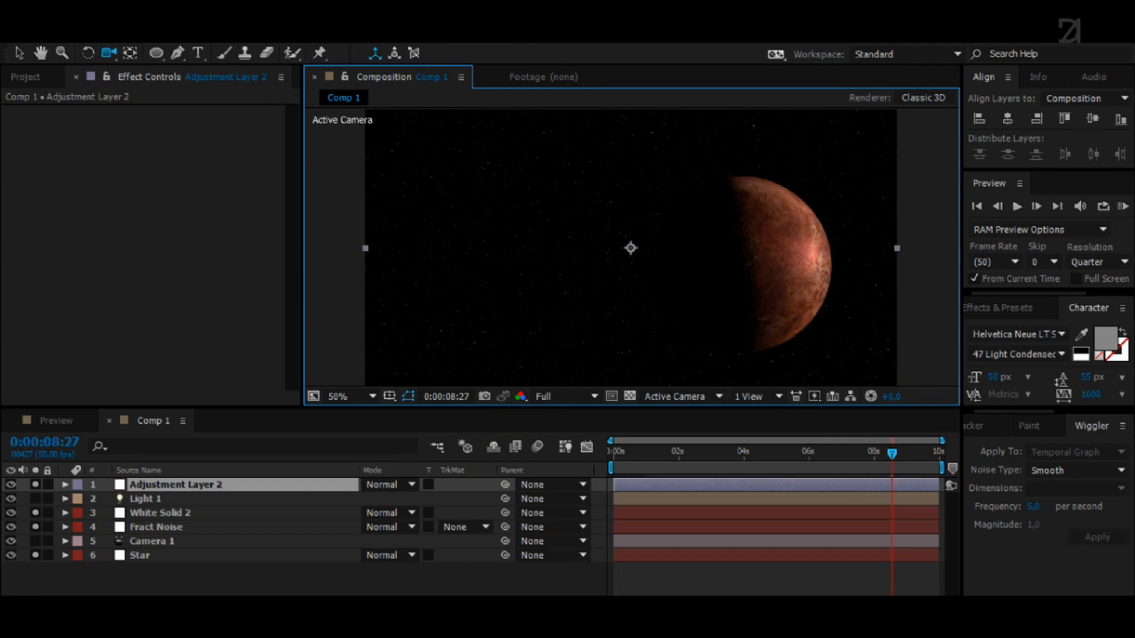
{"action": "key", "text": "ctrl+space"}
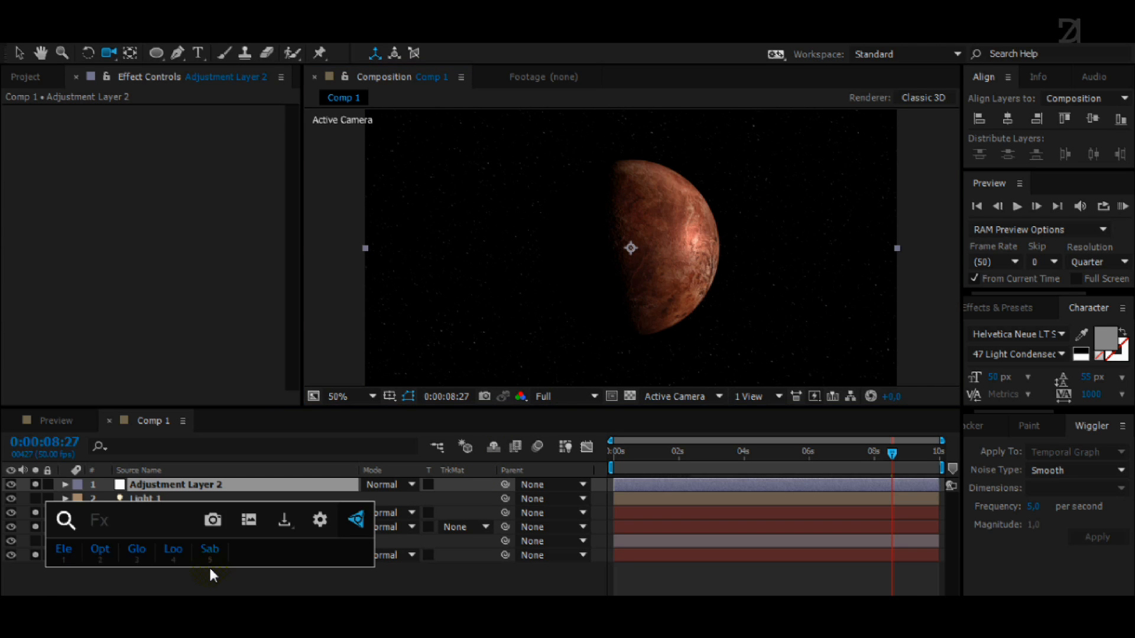
{"action": "type", "text": "glow"}
{"action": "left_click", "coordinate": [221, 483]}
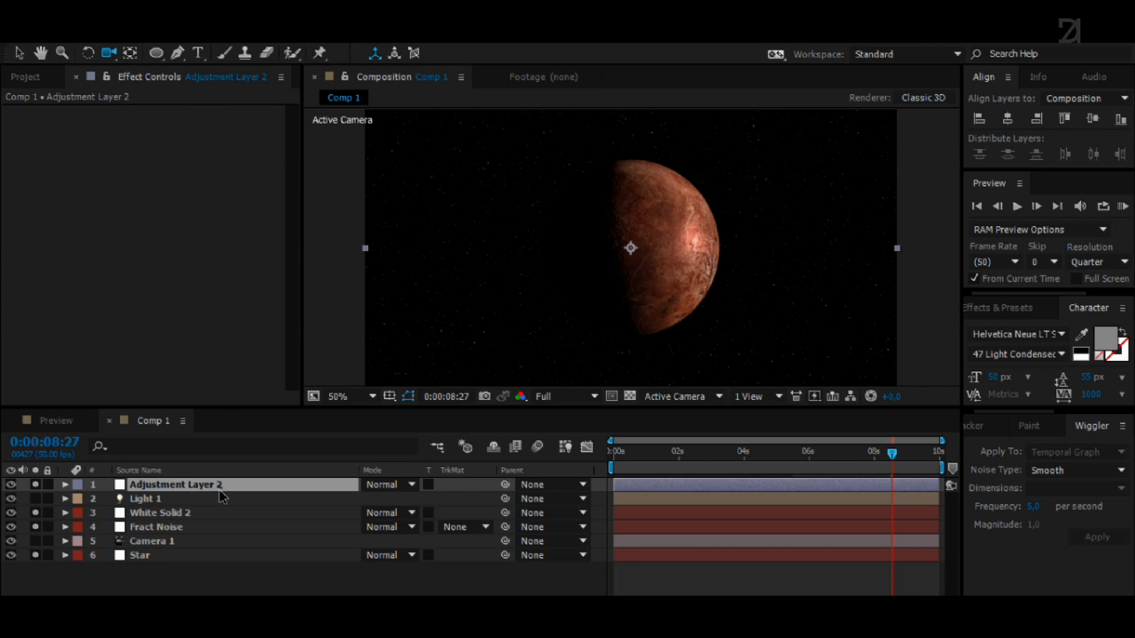
Increase the adjustment layer's Glow Radius and collapse the Fract Noise layer's properties.
{"action": "key", "text": "v"}
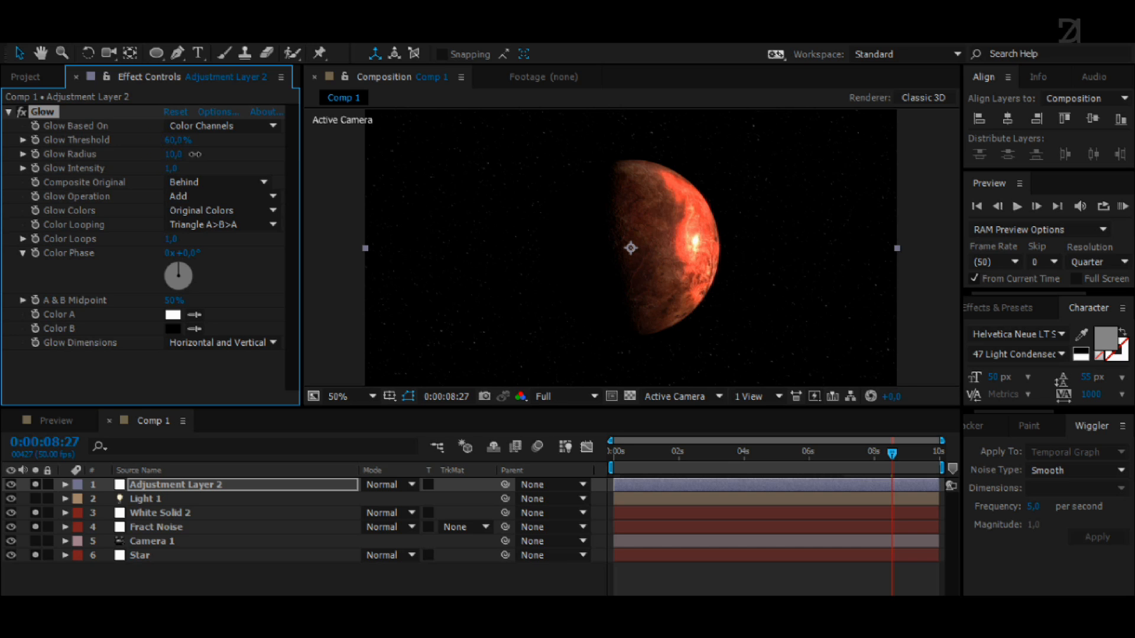
{"action": "left_click_drag", "start_coordinate": [195, 153], "coordinate": [251, 149]}
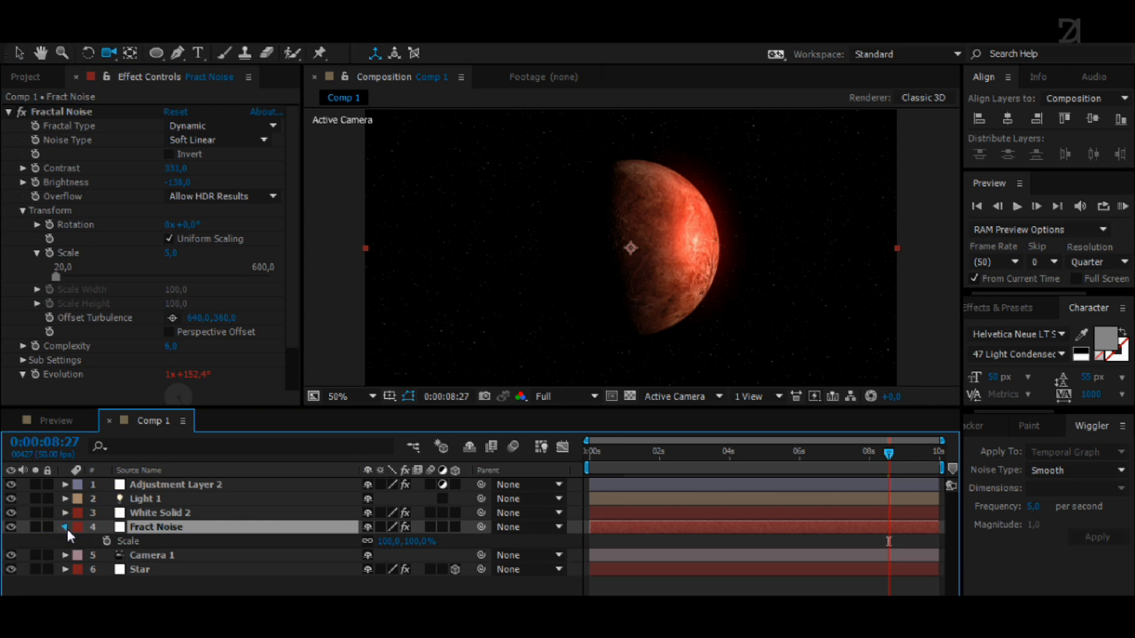
{"action": "left_click", "coordinate": [66, 530]}
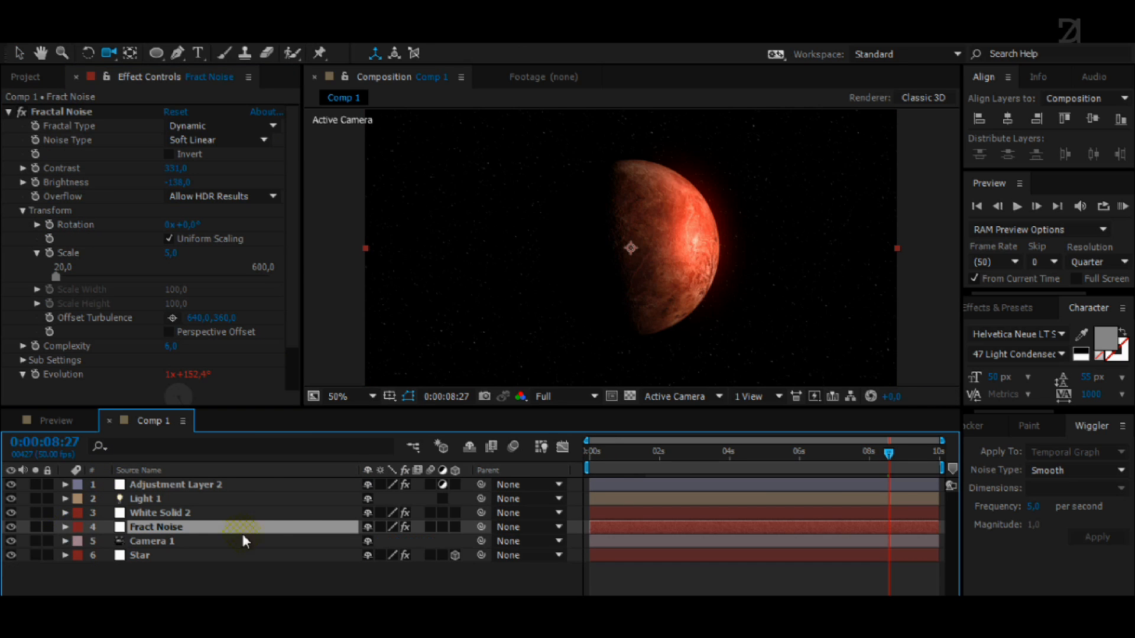
Make the Fract Noise layer 3D and turn off Accepts Lights and Accepts Shadows in its material options.
{"action": "left_click", "coordinate": [455, 526]}
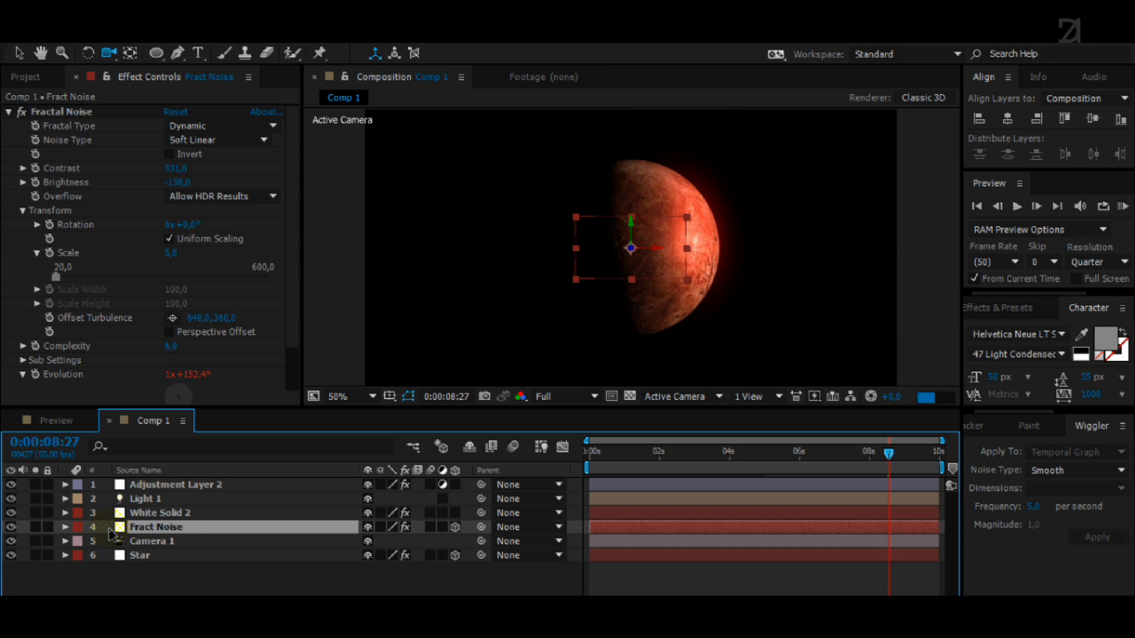
{"action": "left_click", "coordinate": [65, 528]}
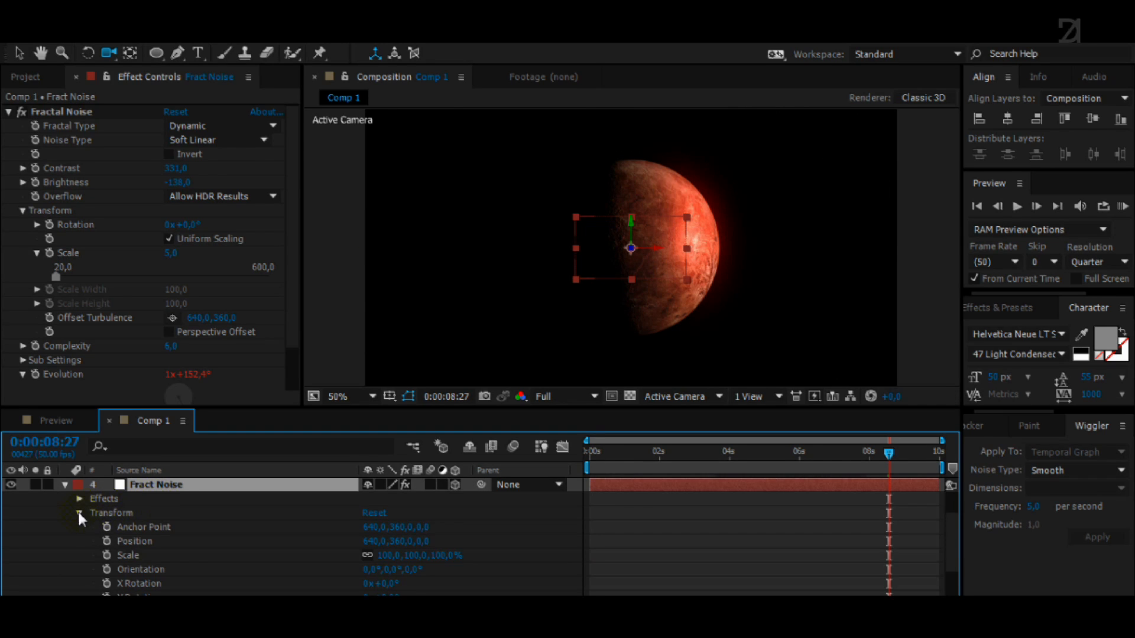
{"action": "left_click", "coordinate": [79, 513]}
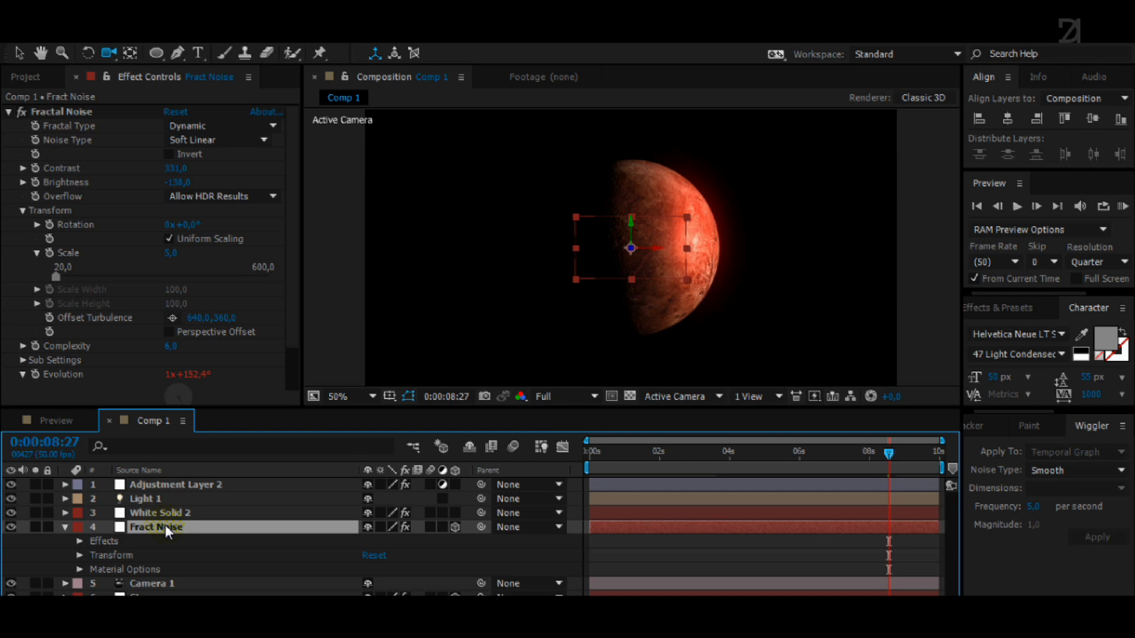
{"action": "key", "text": "a"}
{"action": "key", "text": "a"}
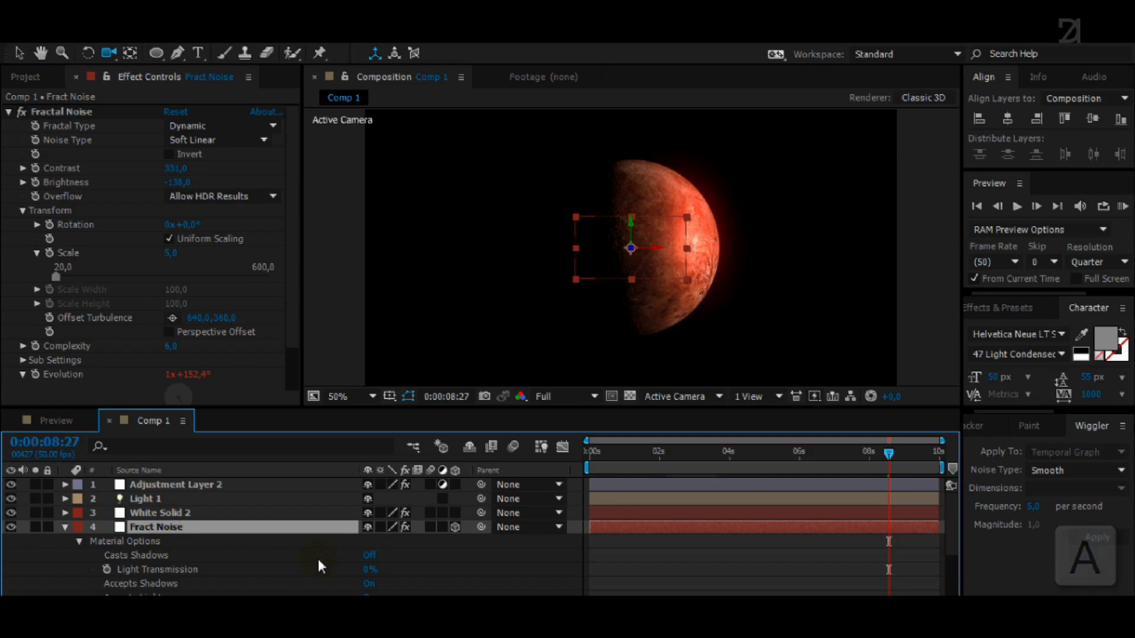
{"action": "scroll", "coordinate": [302, 561], "scroll_direction": "down", "scroll_amount": 3}
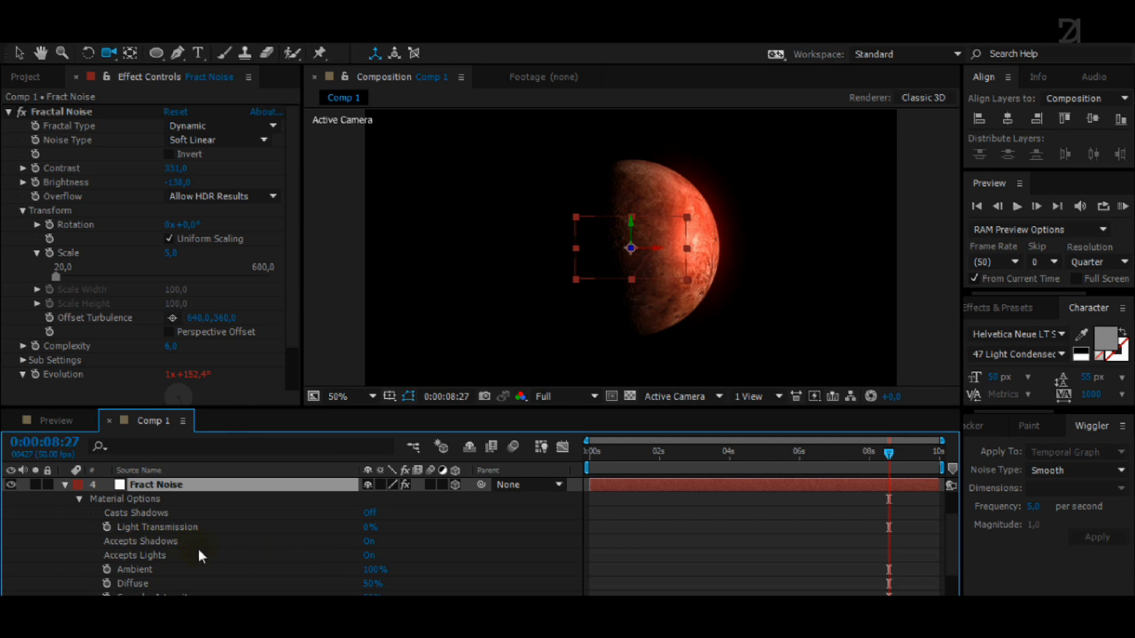
{"action": "left_click", "coordinate": [366, 556]}
{"action": "left_click", "coordinate": [370, 542]}
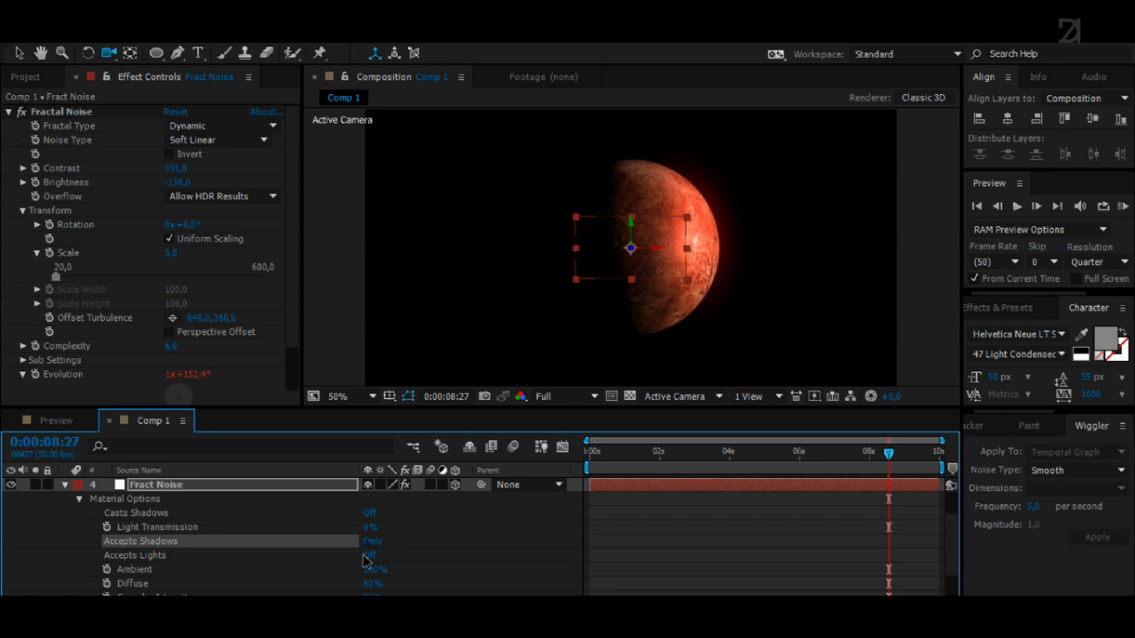
{"action": "left_click", "coordinate": [370, 543]}
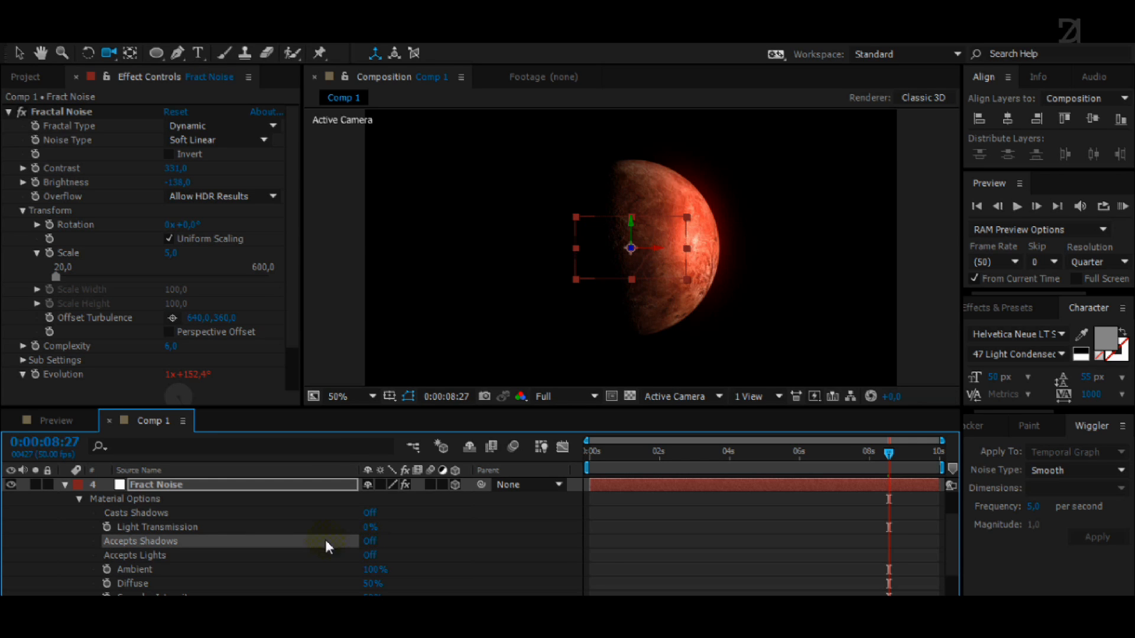
{"action": "left_click", "coordinate": [65, 485]}
Scale the Fract Noise layer up uniformly to 393% so the stars spread over more of the frame.
{"action": "key", "text": "s"}
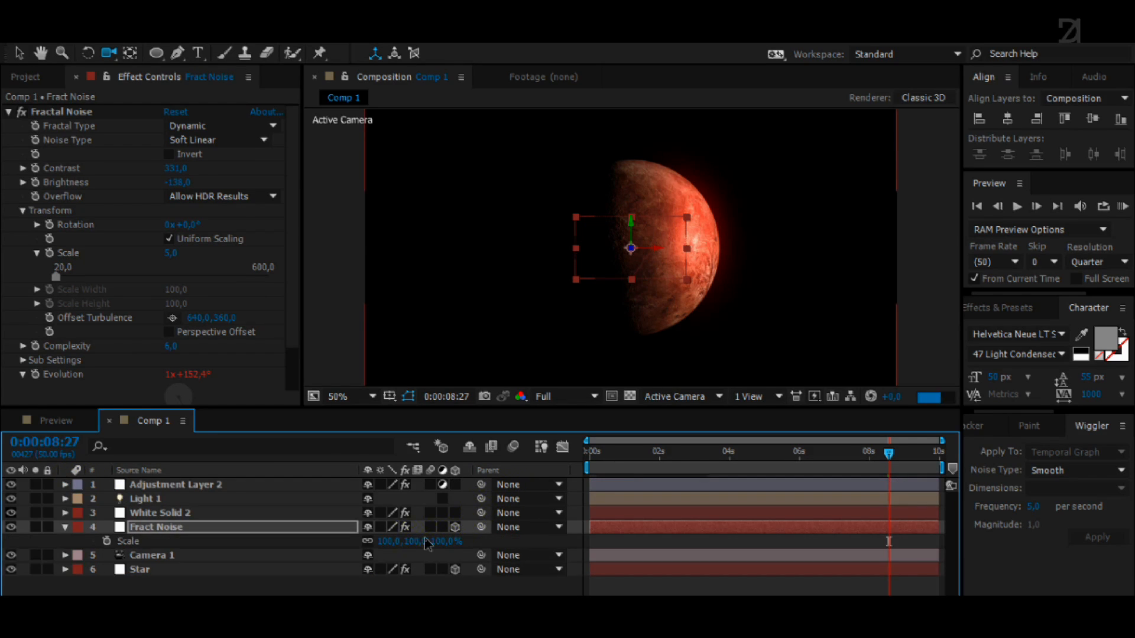
{"action": "left_click_drag", "start_coordinate": [426, 543], "coordinate": [498, 536]}
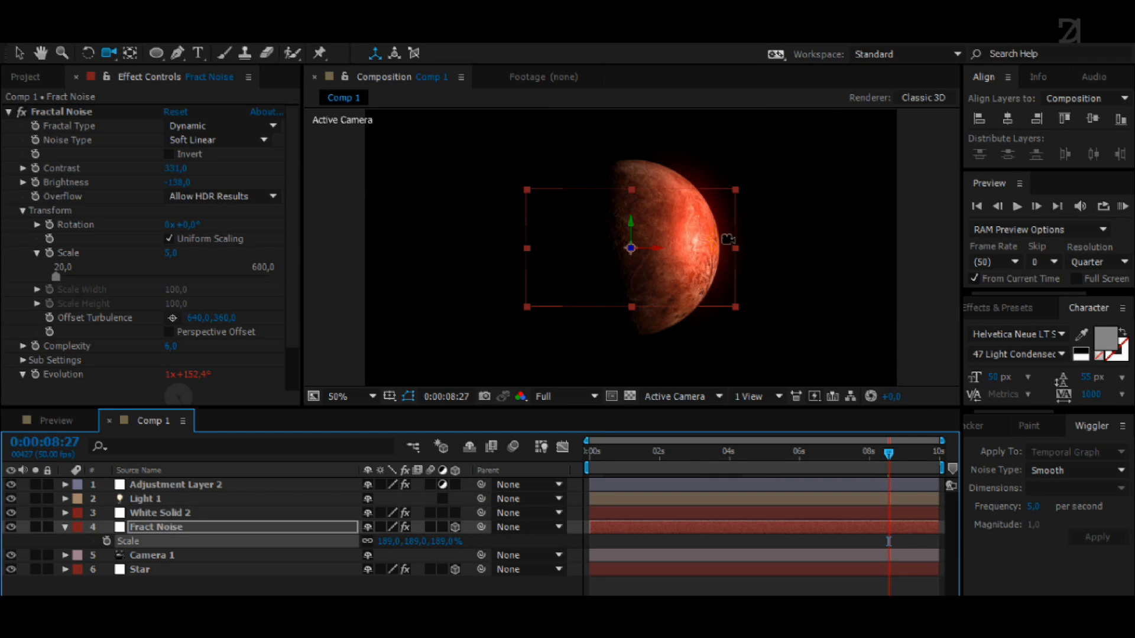
{"action": "left_click_drag", "start_coordinate": [427, 542], "coordinate": [569, 529]}
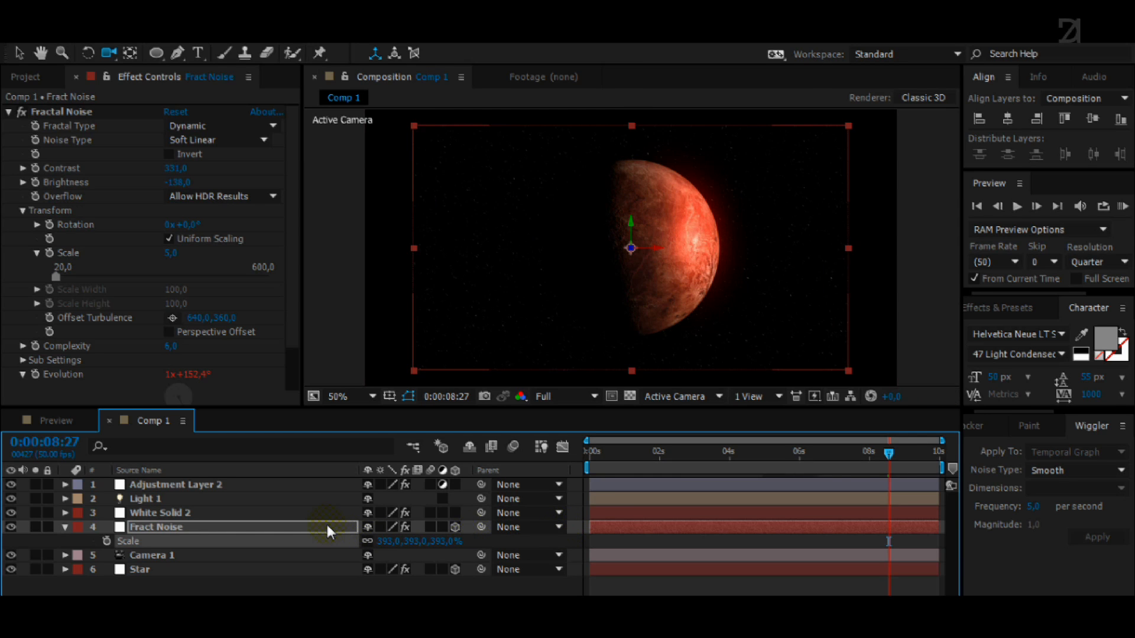
Apply Motion Tile to the Fract Noise layer with Output Width and Output Height of 330, and deselect the layer.
{"action": "key", "text": "ctrl+space"}
{"action": "type", "text": "motio"}
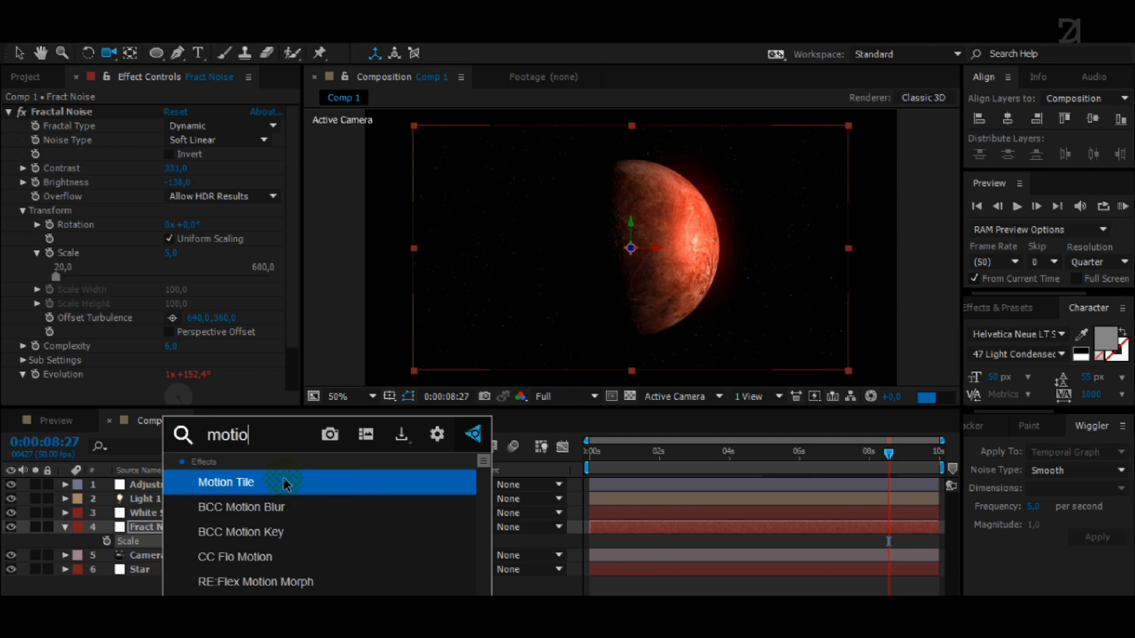
{"action": "left_click", "coordinate": [288, 484]}
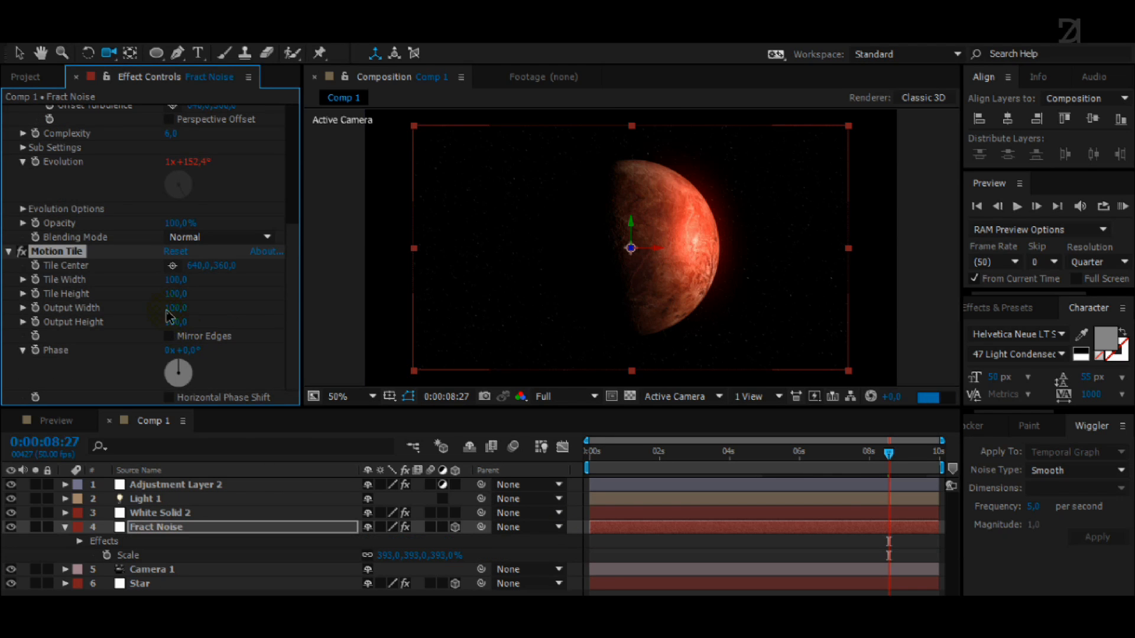
{"action": "left_click_drag", "start_coordinate": [189, 314], "coordinate": [190, 309]}
{"action": "key", "text": "v"}
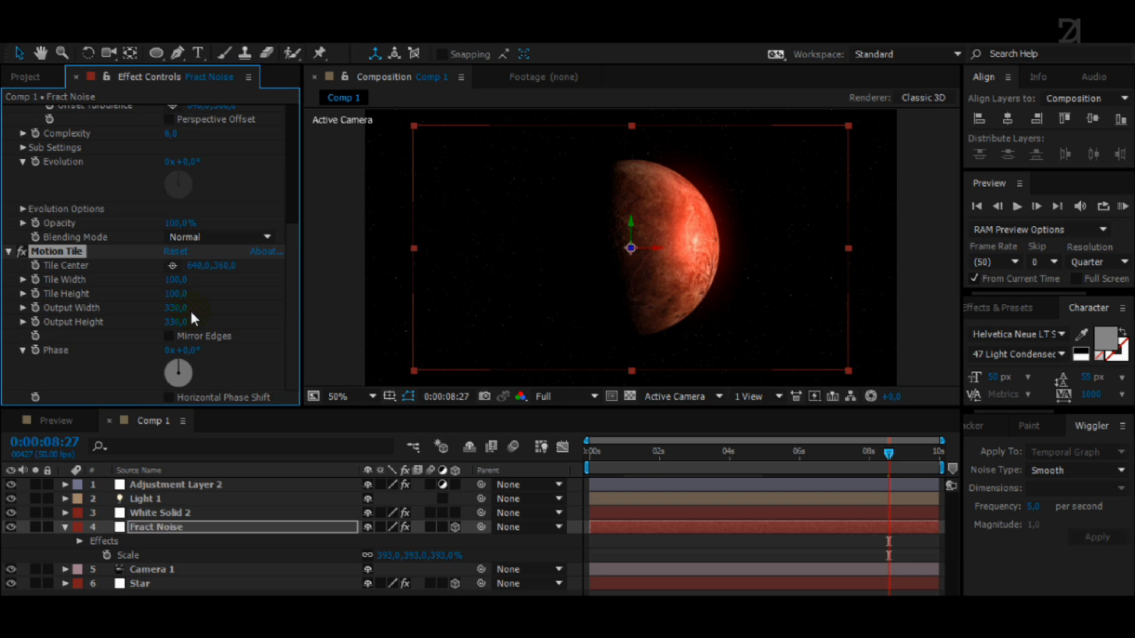
{"action": "left_click", "coordinate": [350, 468]}
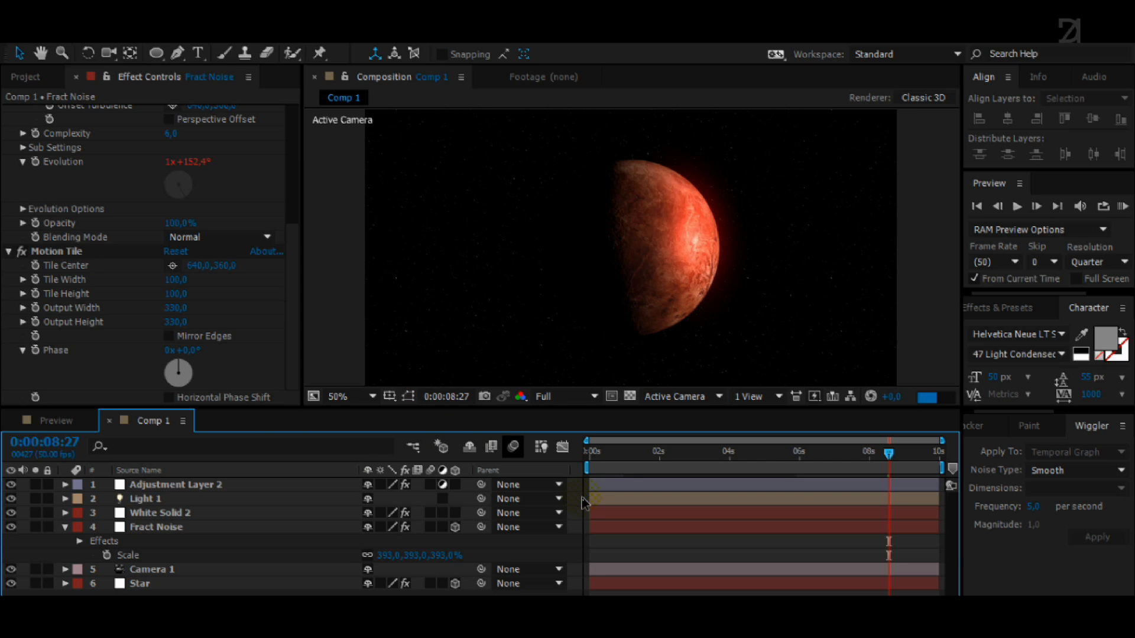
Add another adjustment layer on top and apply the Looks effect with the Rocket Science preset from Filters.
{"action": "key", "text": "ctrl+alt+y"}
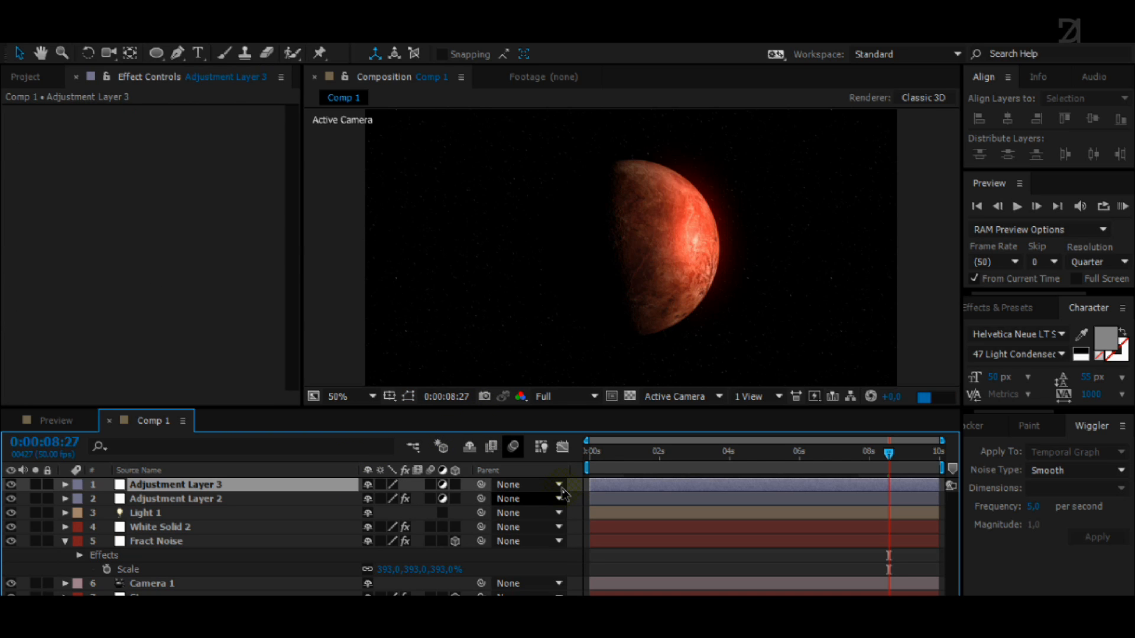
{"action": "key", "text": "ctrl+space"}
{"action": "key", "text": "Escape"}
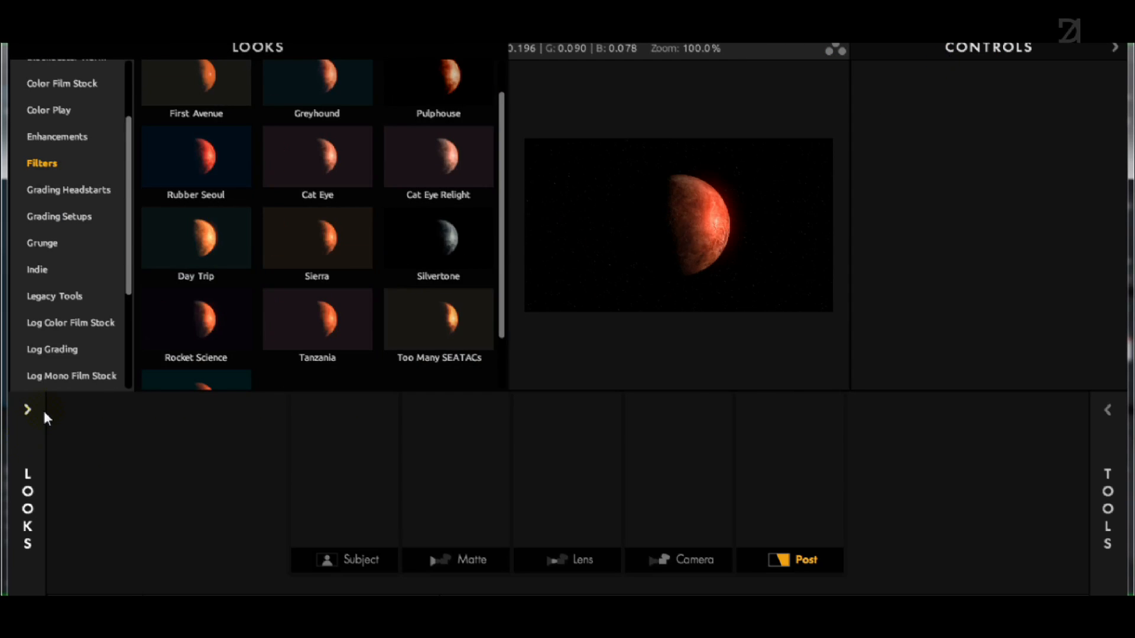
{"action": "left_click", "coordinate": [991, 52]}
{"action": "mouse_move", "coordinate": [38, 443]}
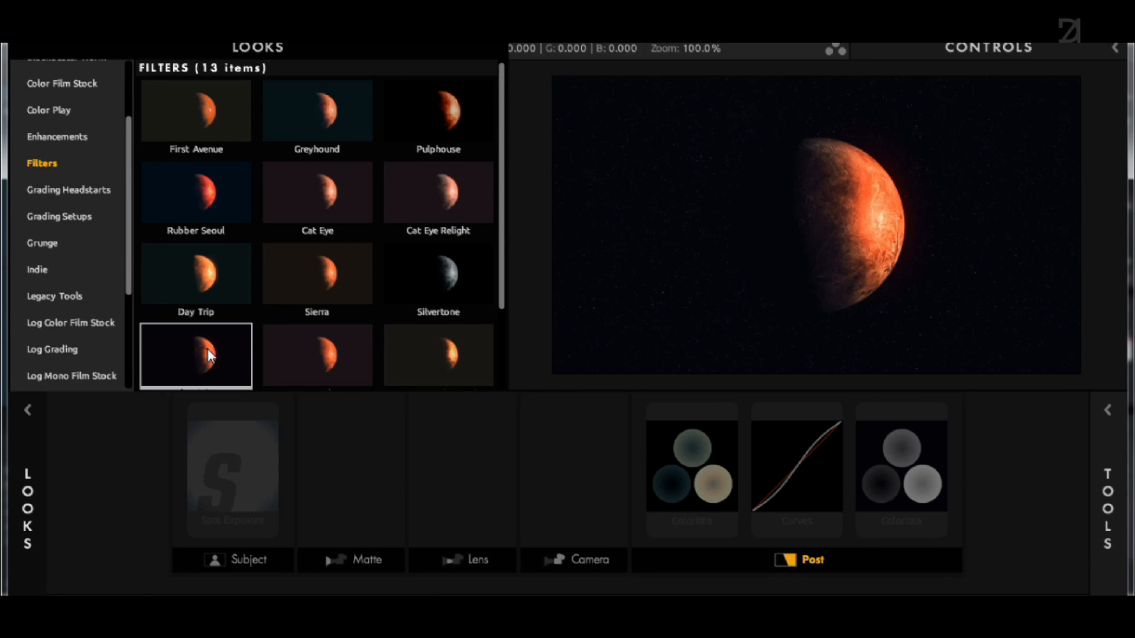
{"action": "left_click", "coordinate": [211, 355]}
{"action": "left_click", "coordinate": [1045, 608]}
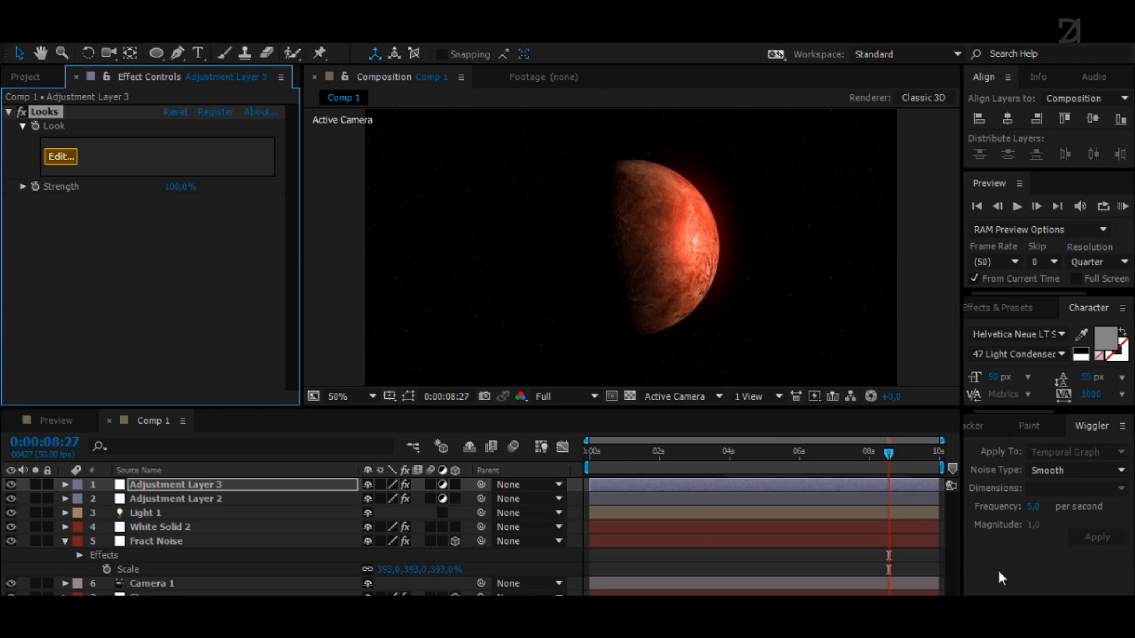
{"action": "left_click", "coordinate": [631, 557]}
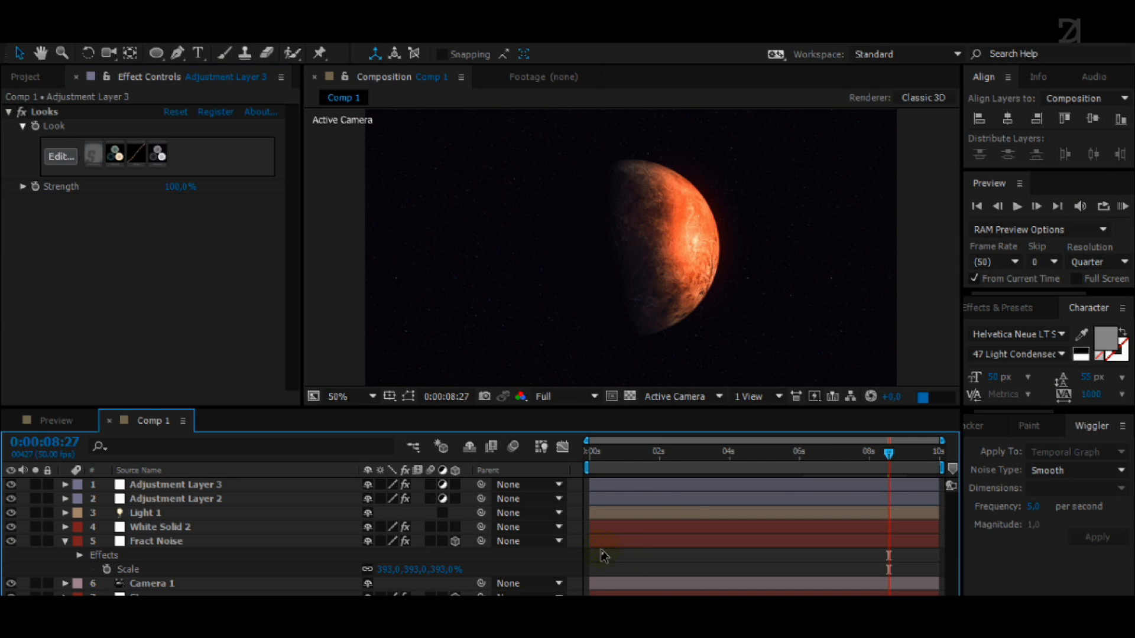
Collapse the open layer properties and slightly increase the Contrast of the Star layer's Fractal Noise.
{"action": "key", "text": "u"}
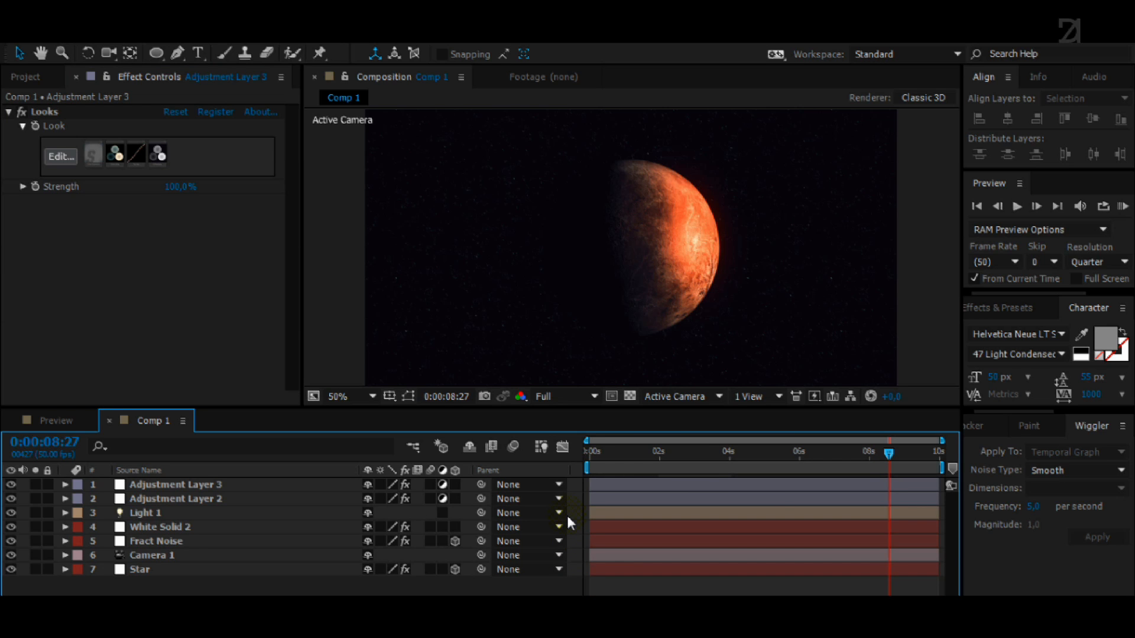
{"action": "left_click", "coordinate": [152, 570]}
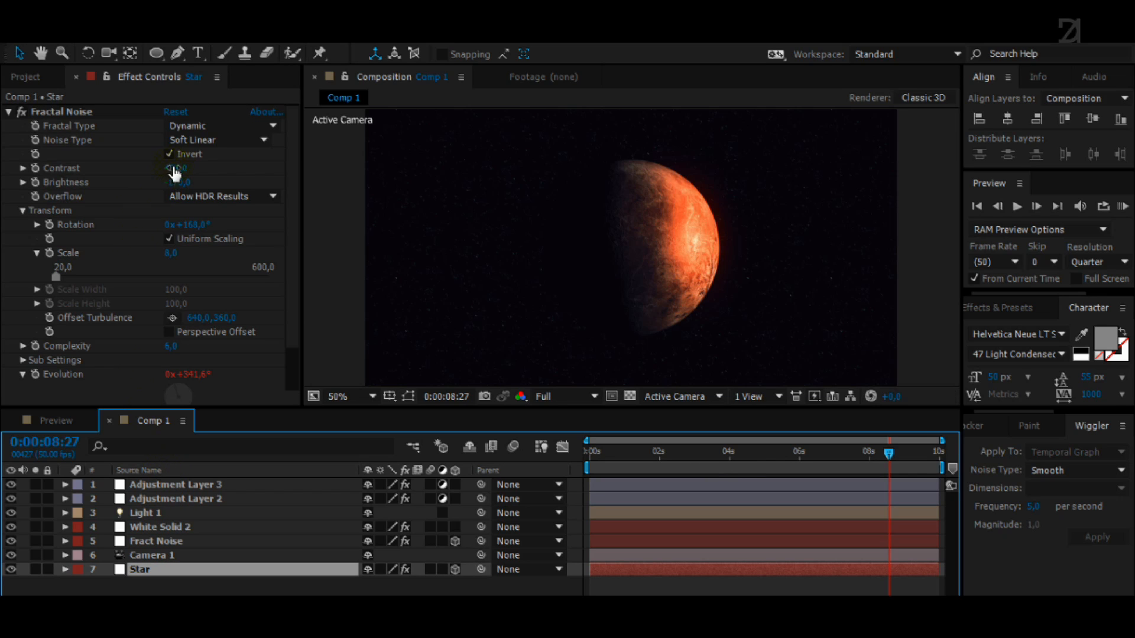
{"action": "left_click_drag", "start_coordinate": [175, 173], "coordinate": [186, 173]}
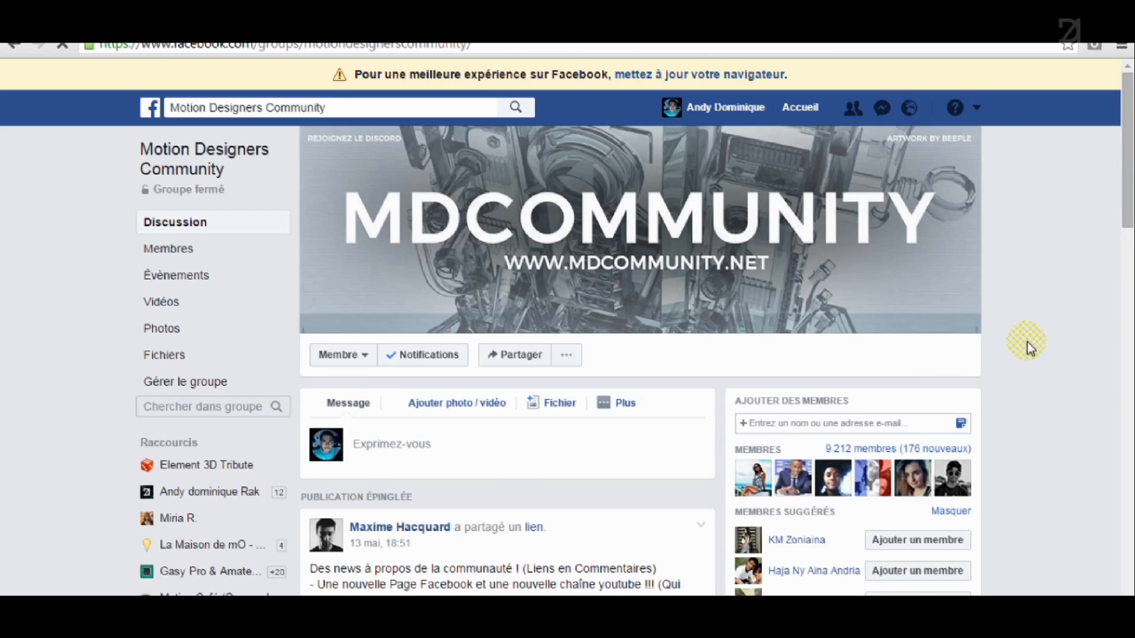
Browse the recent posts in the Motion Designers Community group on Facebook.
{"action": "scroll", "coordinate": [1049, 321], "scroll_direction": "down", "scroll_amount": 1}
{"action": "scroll", "coordinate": [1049, 323], "scroll_direction": "down", "scroll_amount": 5}
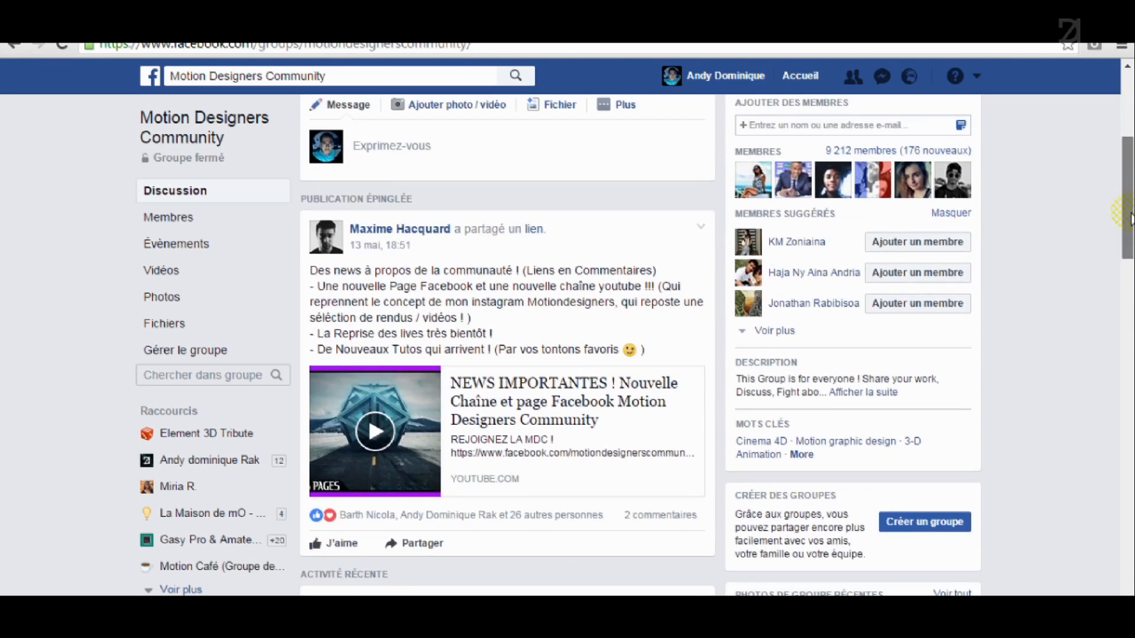
{"action": "scroll", "coordinate": [591, 266], "scroll_direction": "down", "scroll_amount": 15}
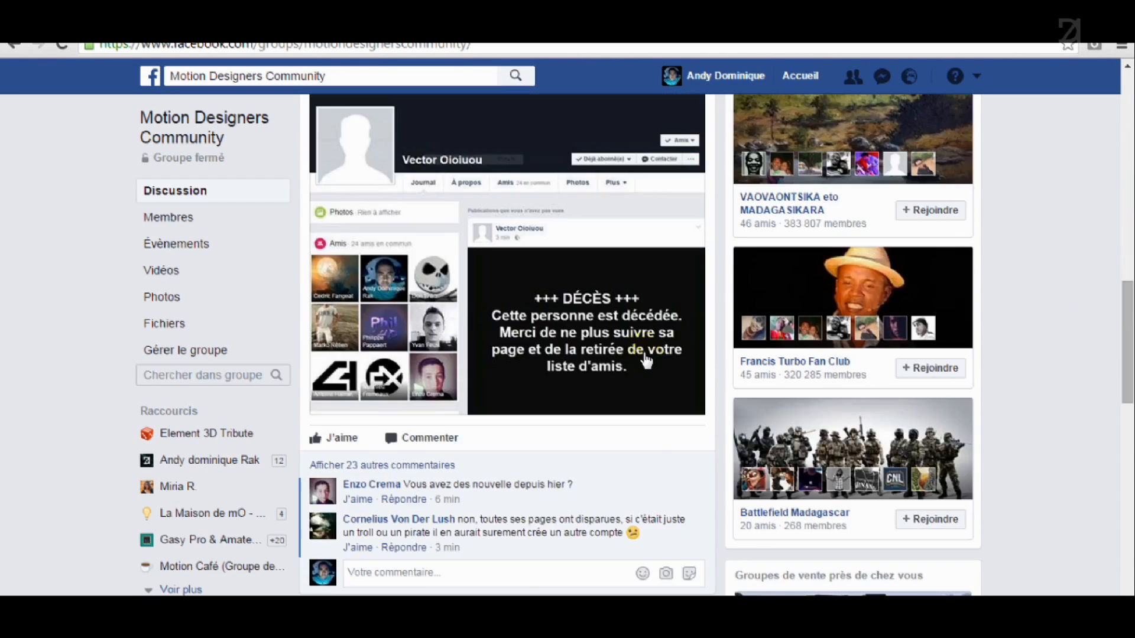
{"action": "scroll", "coordinate": [660, 373], "scroll_direction": "down", "scroll_amount": 15}
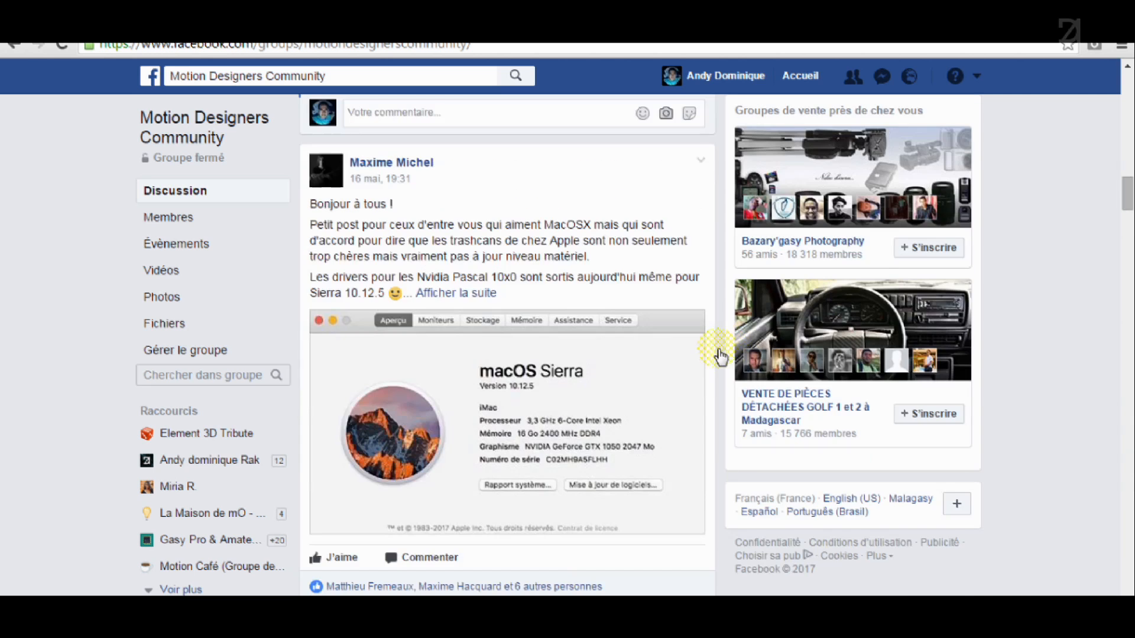
{"action": "scroll", "coordinate": [613, 374], "scroll_direction": "down", "scroll_amount": 20}
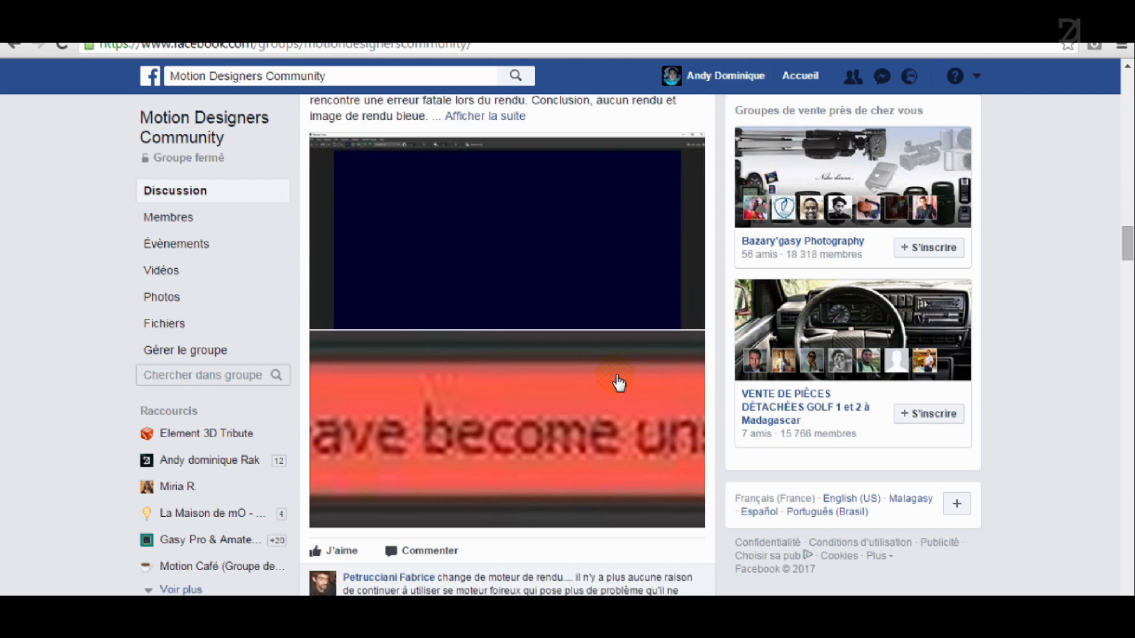
{"action": "scroll", "coordinate": [617, 384], "scroll_direction": "down", "scroll_amount": 10}
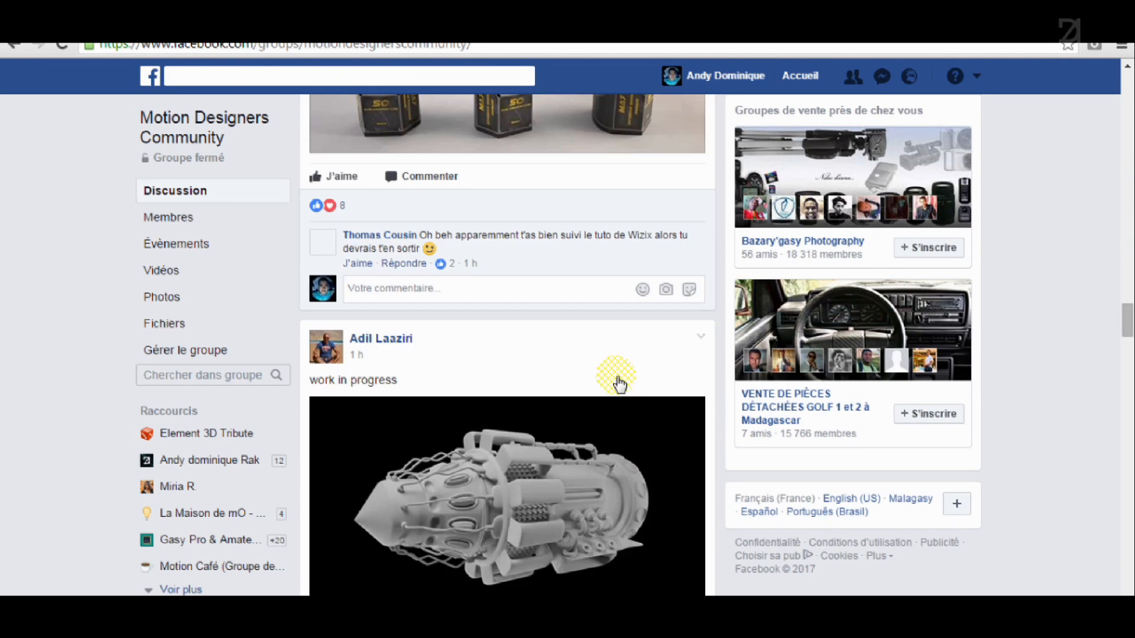
{"action": "scroll", "coordinate": [617, 385], "scroll_direction": "up", "scroll_amount": 4}
{"action": "scroll", "coordinate": [617, 385], "scroll_direction": "down", "scroll_amount": 12}
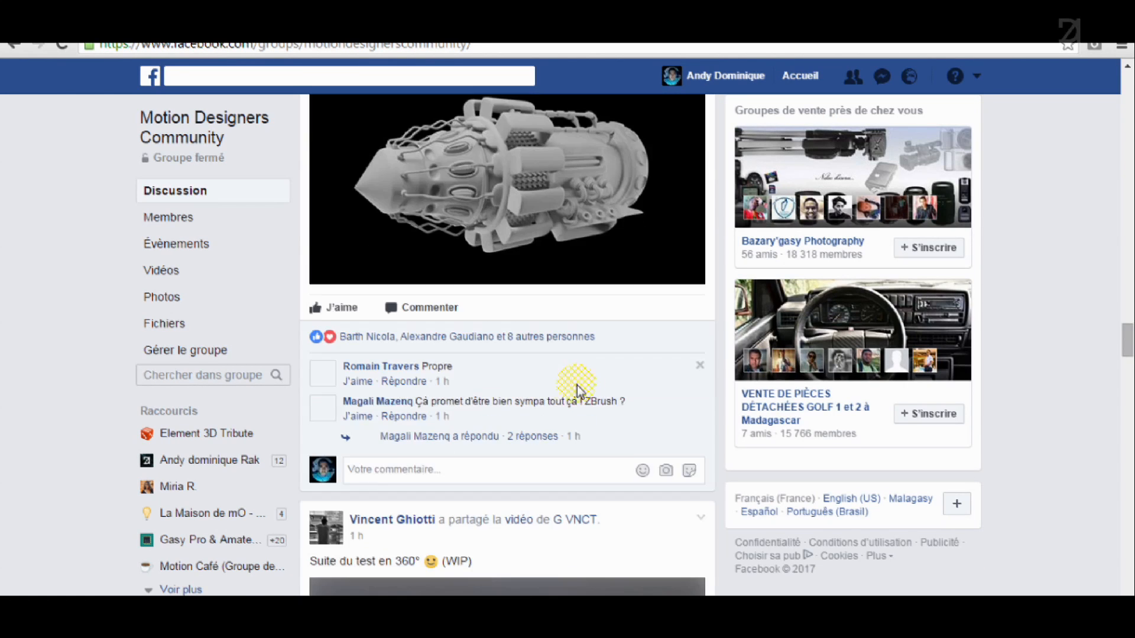
{"action": "scroll", "coordinate": [619, 484], "scroll_direction": "down", "scroll_amount": 12}
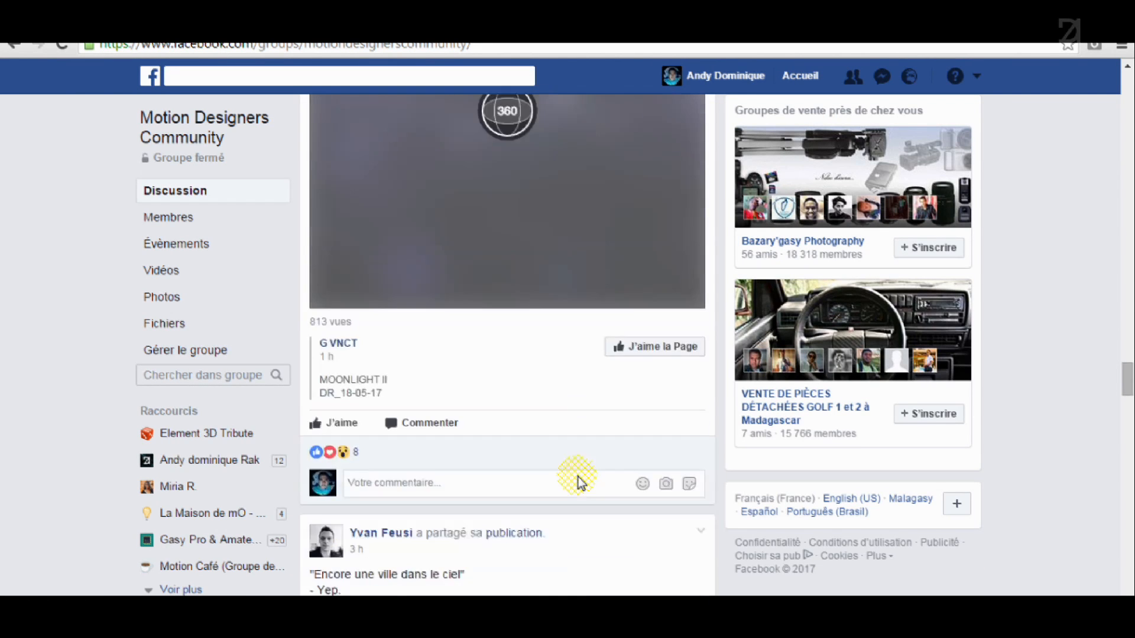
{"action": "scroll", "coordinate": [577, 477], "scroll_direction": "down", "scroll_amount": 15}
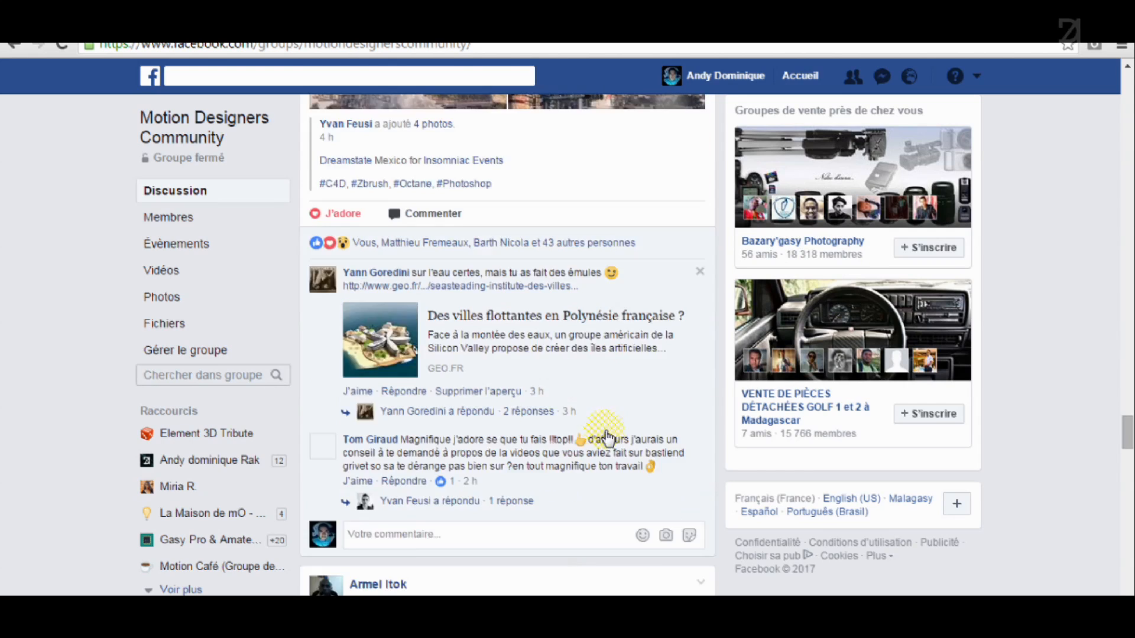
{"action": "scroll", "coordinate": [591, 436], "scroll_direction": "down", "scroll_amount": 5}
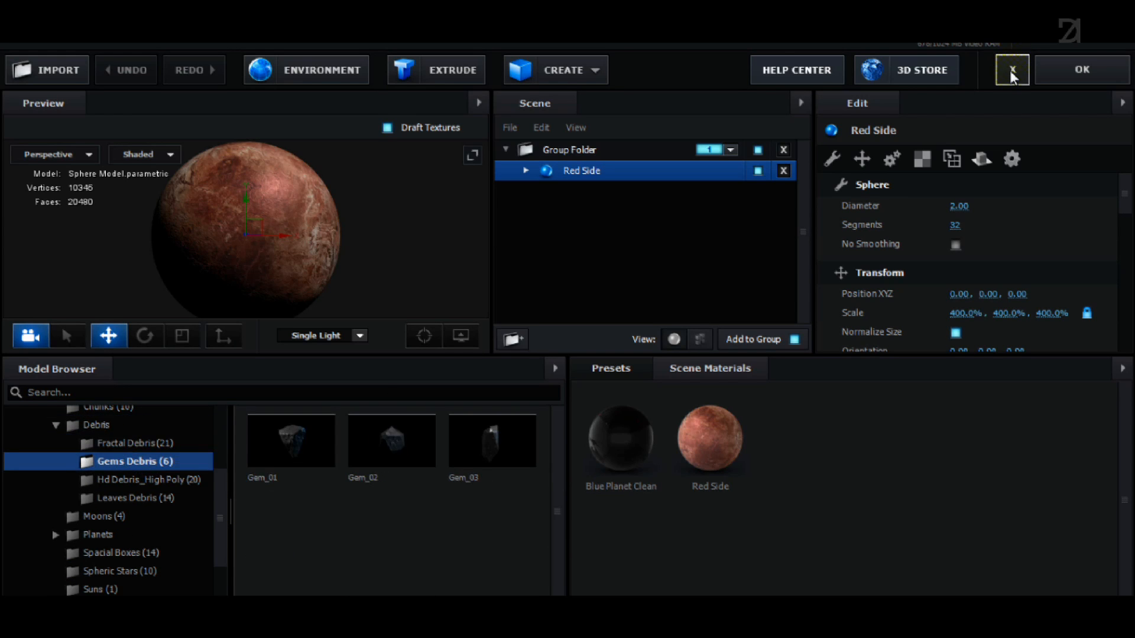
Close the Element scene setup without saving changes and return to the Comp 1 composition.
{"action": "left_click", "coordinate": [578, 495]}
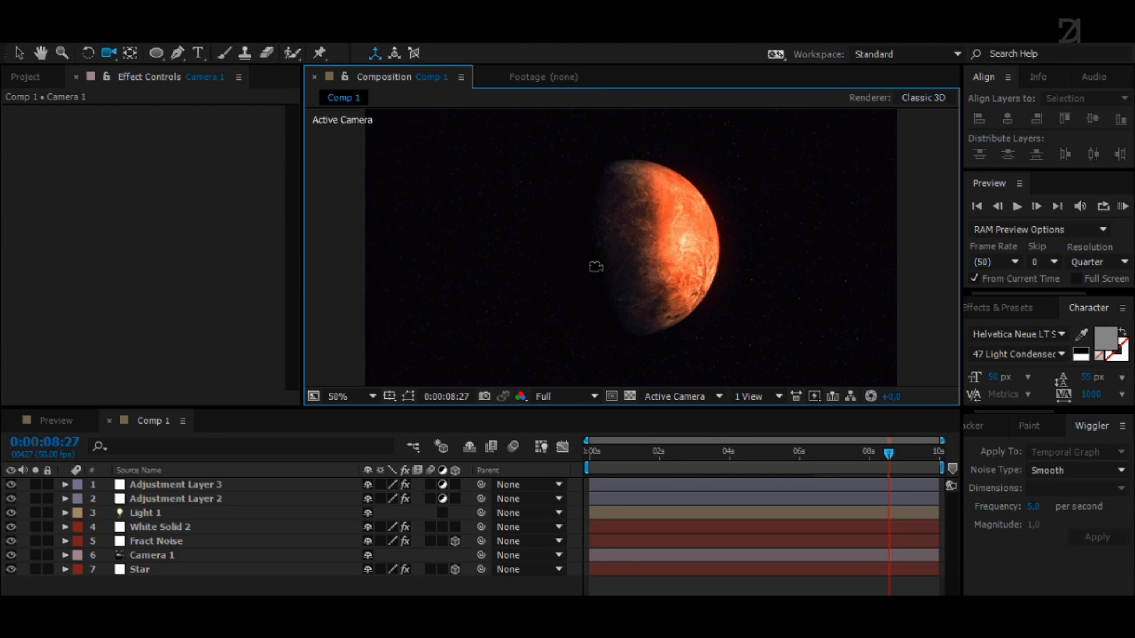